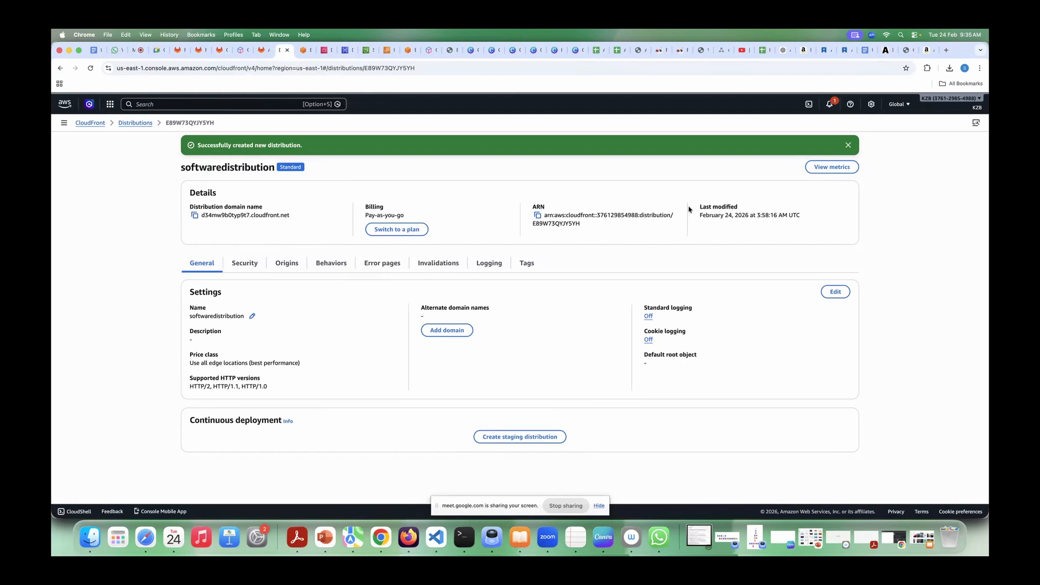
- Copy the softwaredistribution domain name and load its /index.html page in the resume portal's browser tab
triple_click(272, 216)
key(super+c)
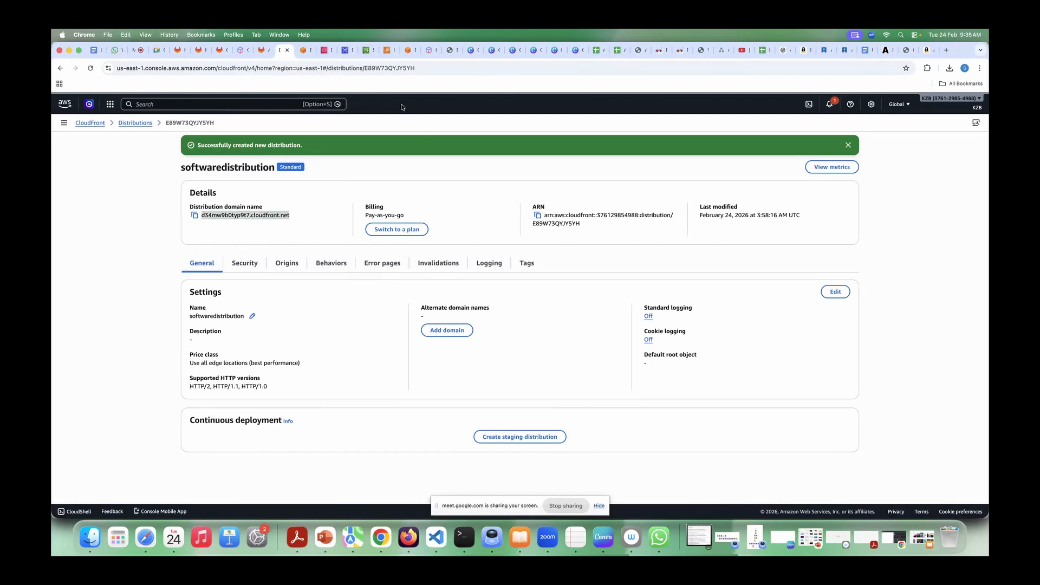
click(451, 50)
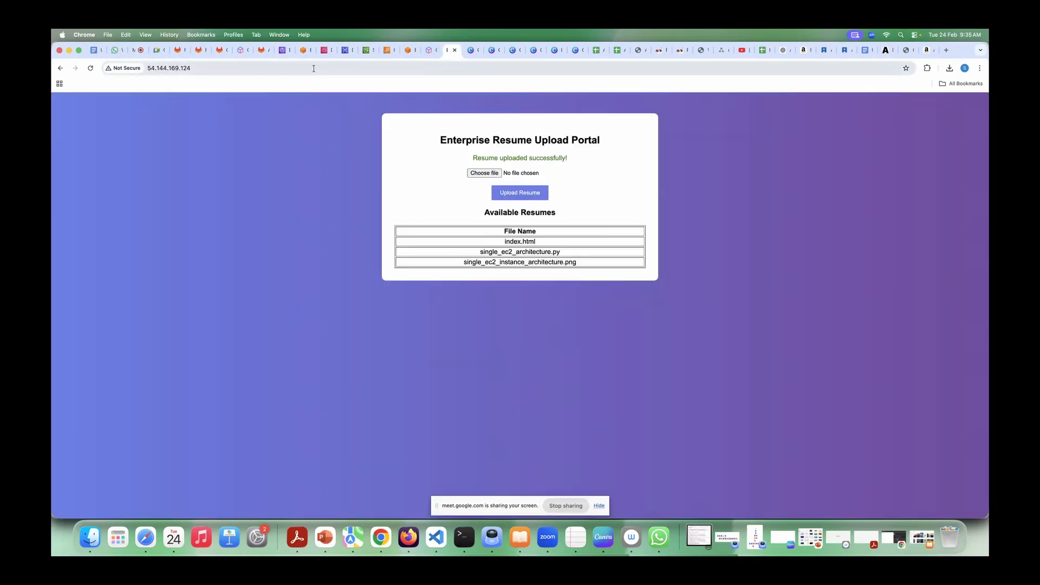
click(314, 68)
key(super+v)
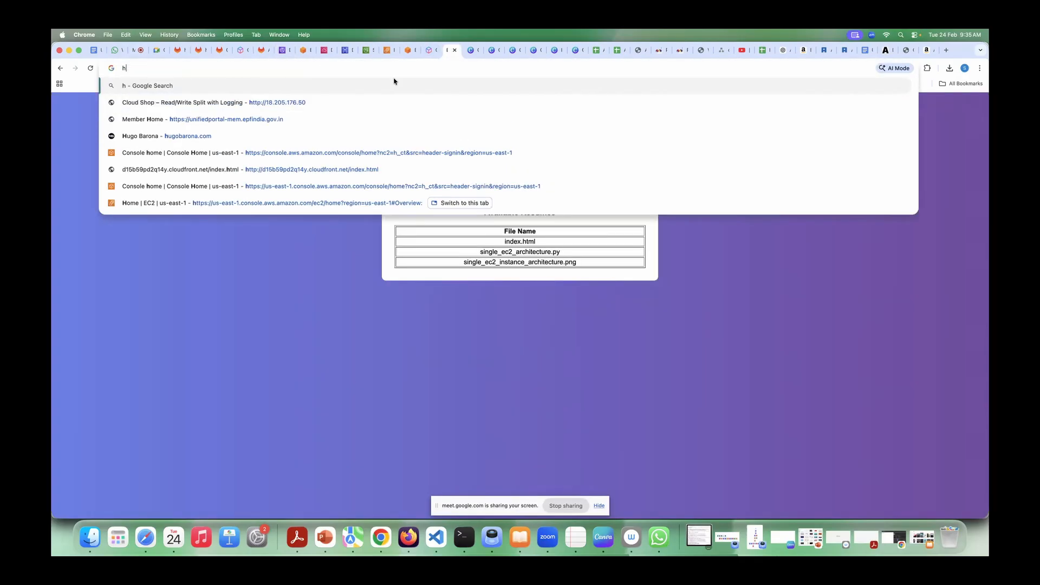
text(/)
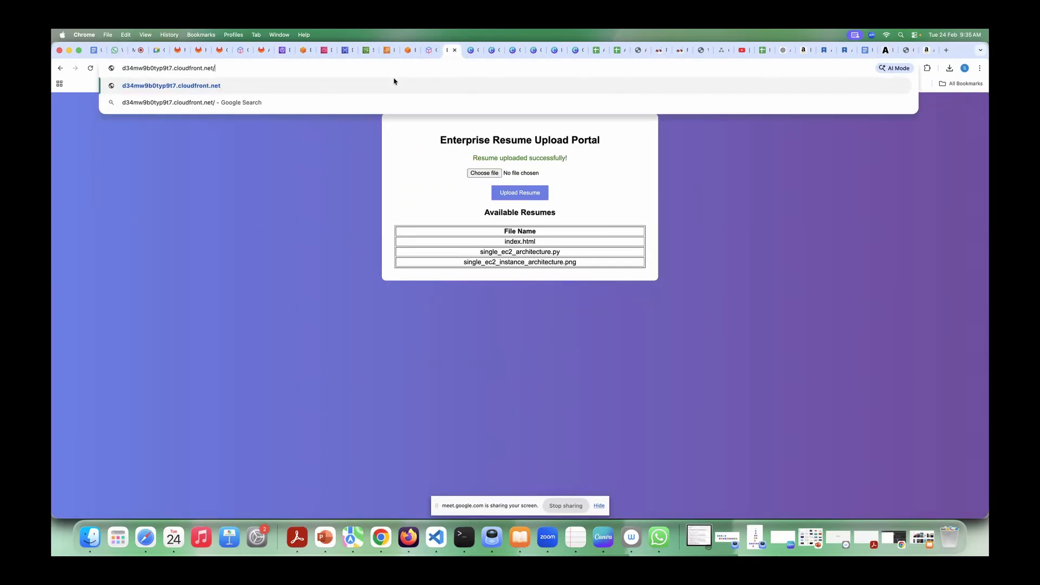
text(index.html)
key(Return)
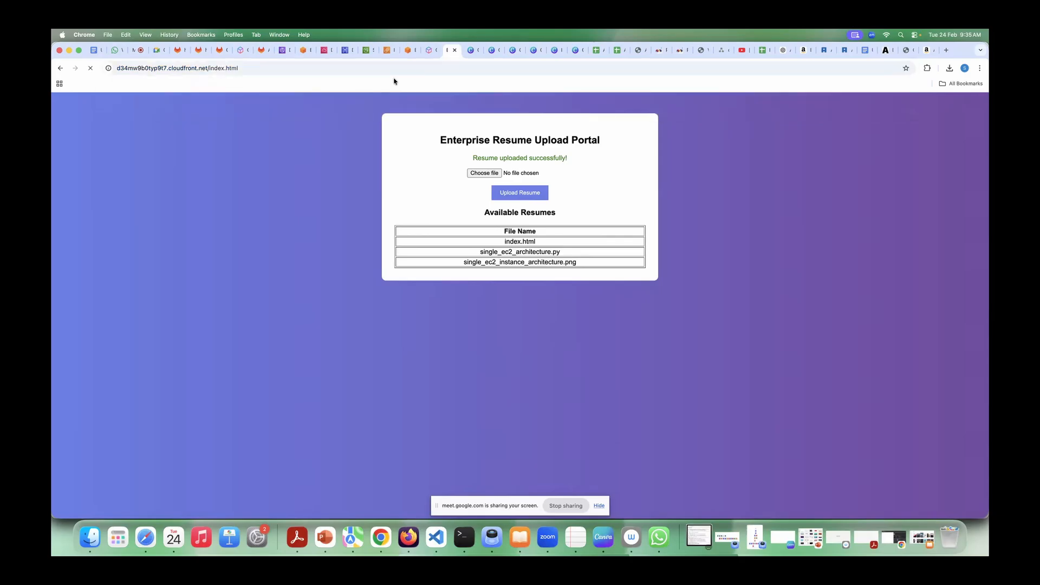
drag(146, 153, 59, 117)
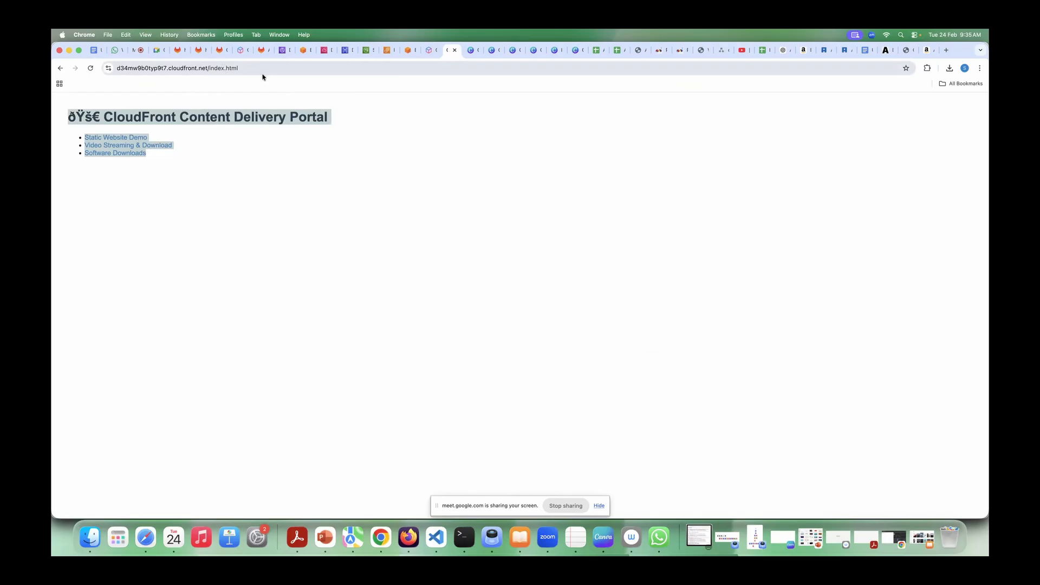
- Inspect the CloudFront Content Delivery Portal page and reload it while recording its network activity
right_click(487, 224)
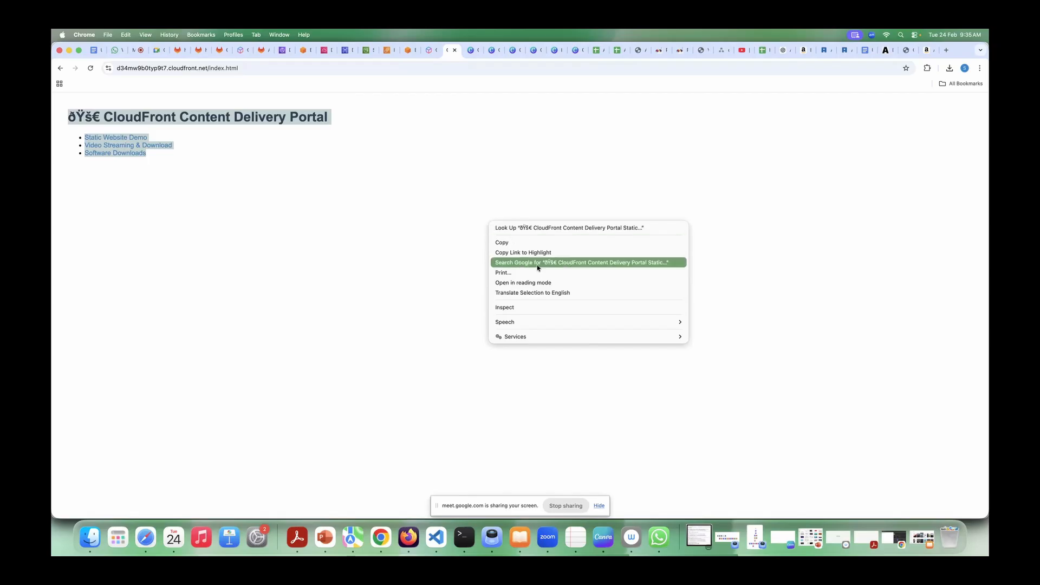
click(524, 313)
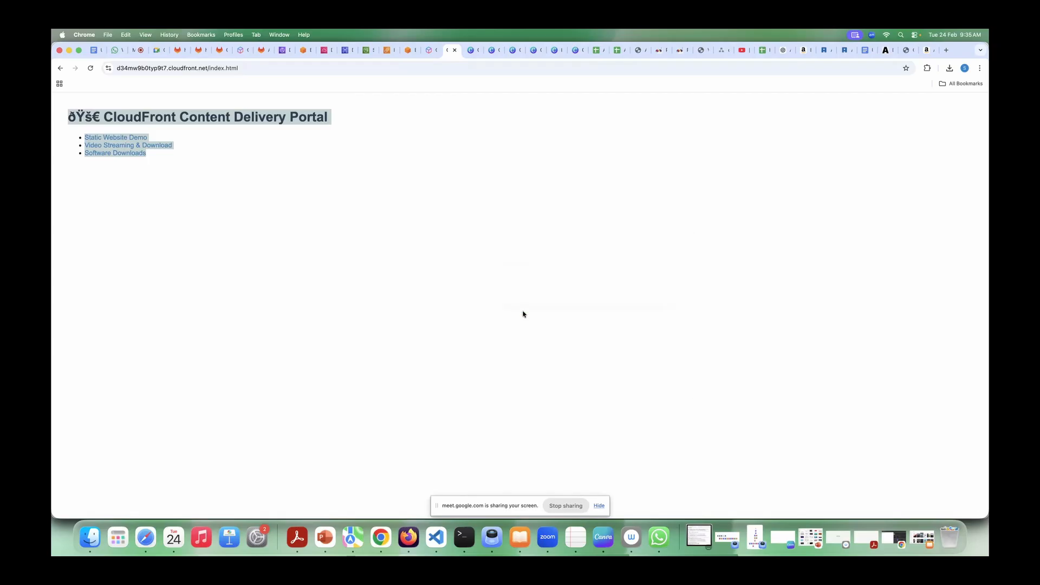
click(608, 98)
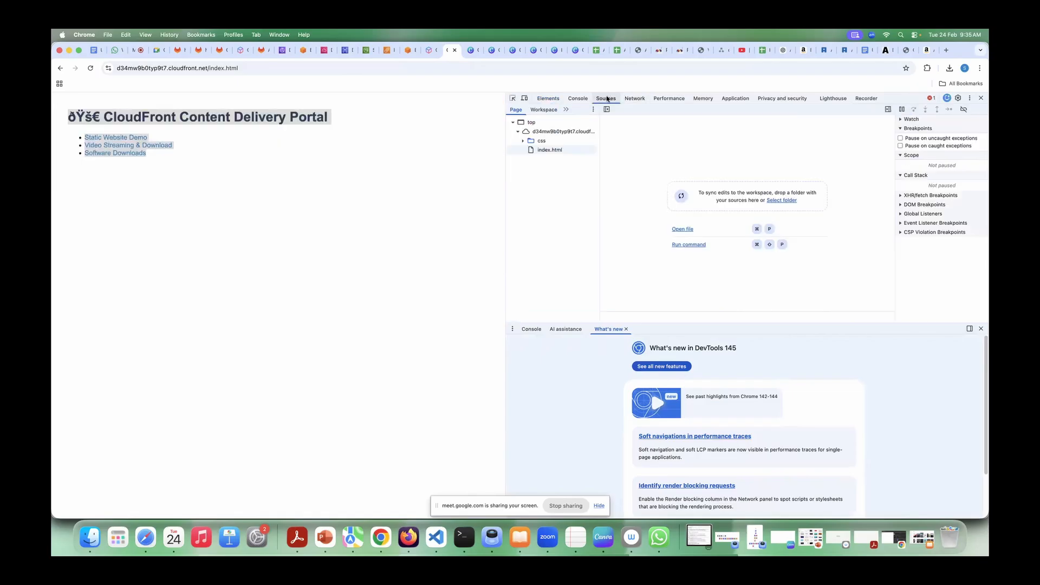
click(634, 99)
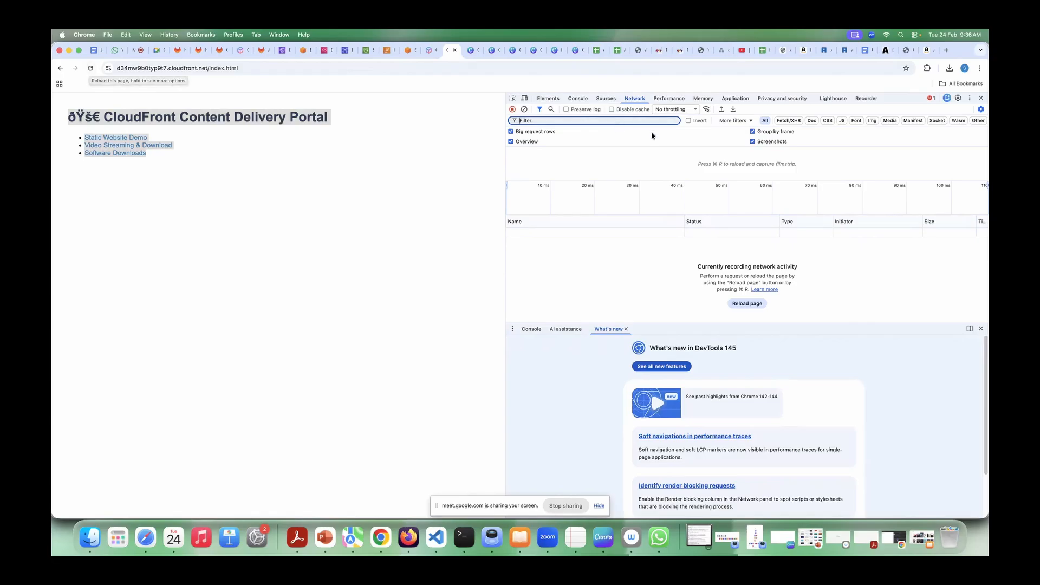
drag(267, 207, 78, 108)
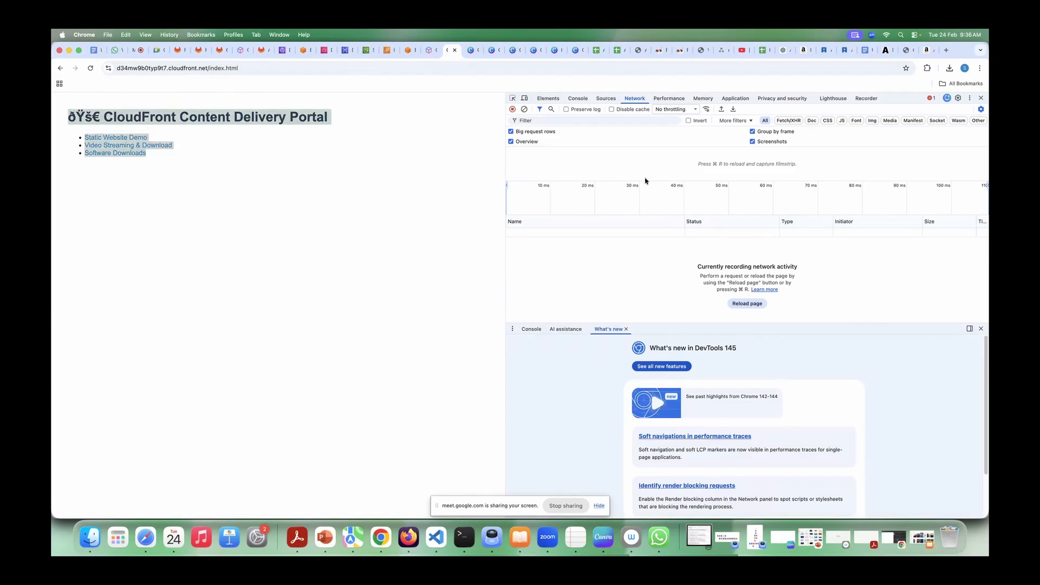
click(90, 68)
- Examine the X-Cache response header of the index.html request
click(542, 237)
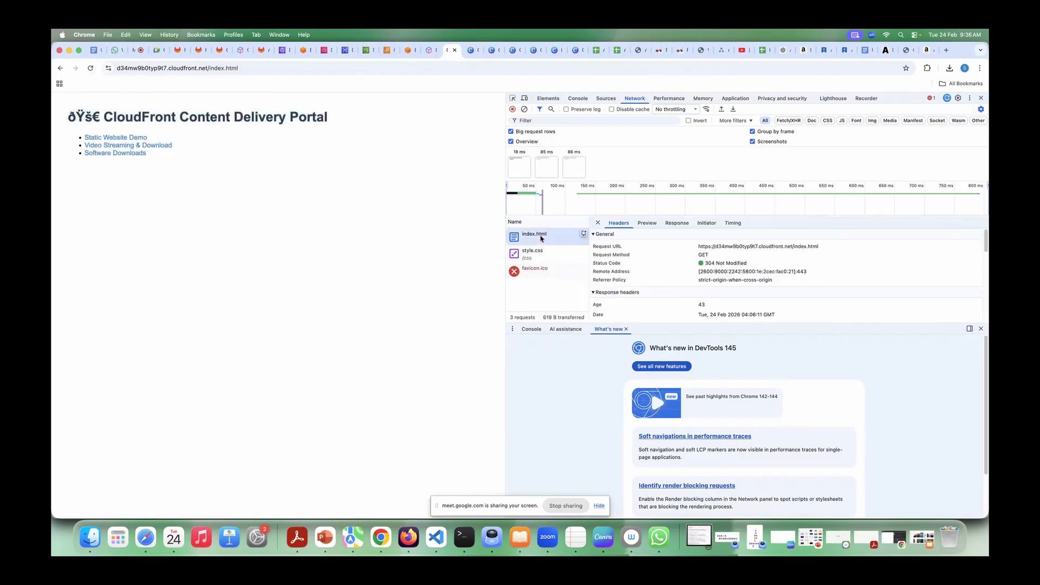
scroll(777, 299, down, 5)
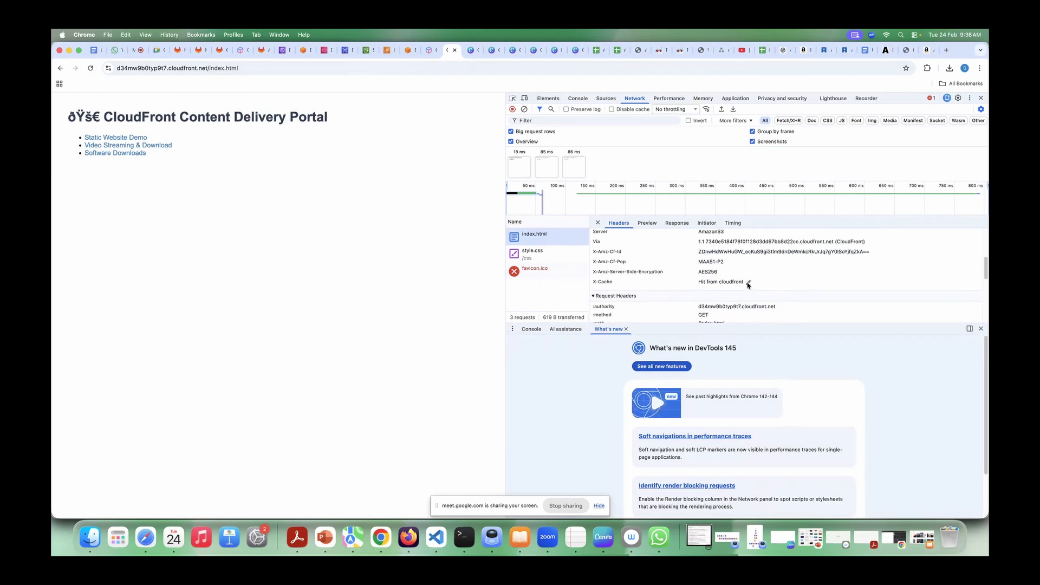
triple_click(738, 283)
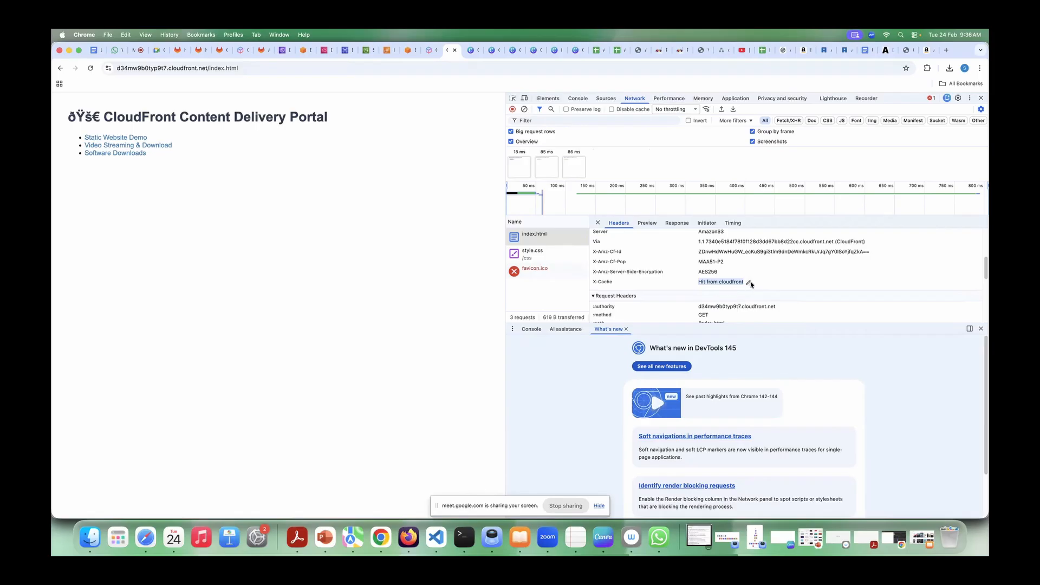
click(703, 284)
- Open cfcachemissandhit.drawio.png in the GitLab project Day 04 AWS S3 and CloudFront Content Delivery
click(201, 50)
click(178, 50)
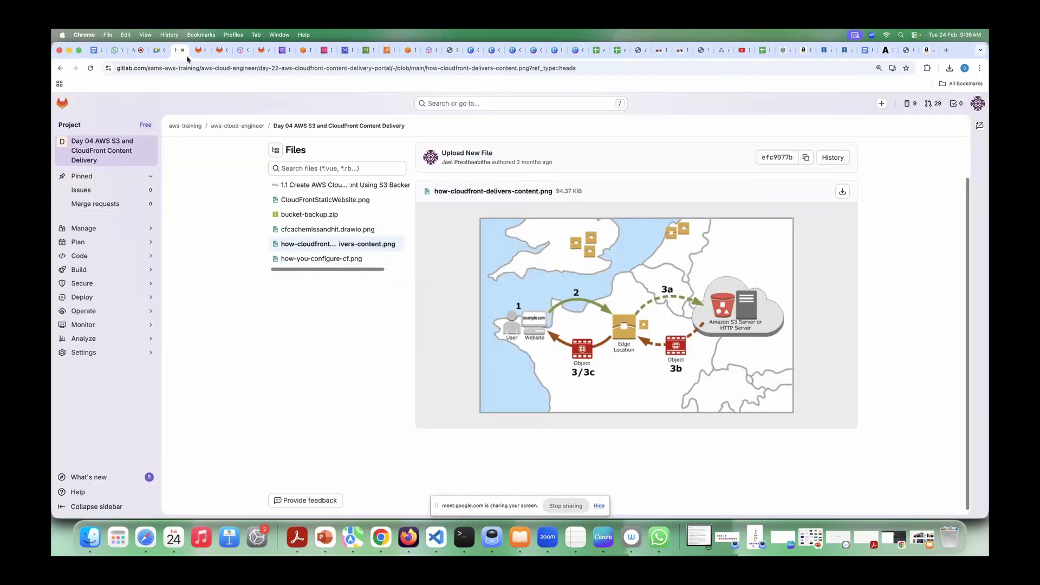
click(328, 258)
click(326, 234)
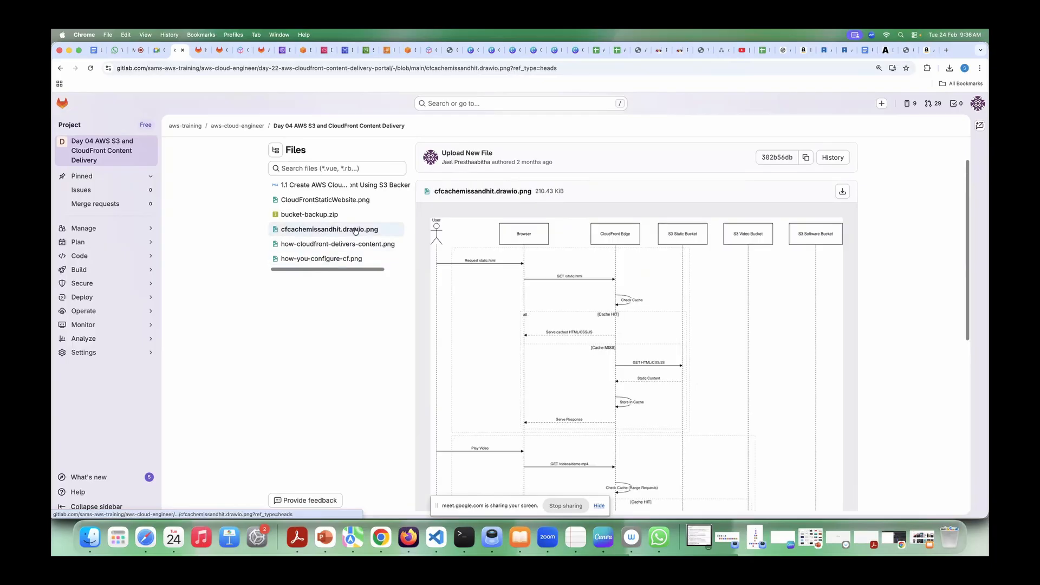
- Open the cache hit and miss diagram in its own tab, enlarge it and view the static.html request flow
right_click(346, 232)
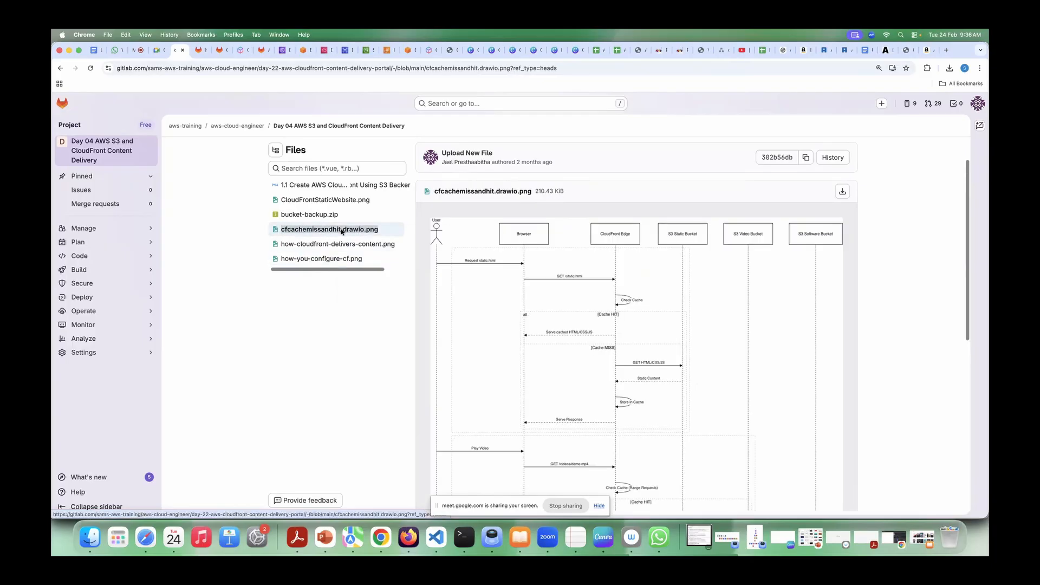
right_click(523, 243)
click(532, 249)
click(196, 49)
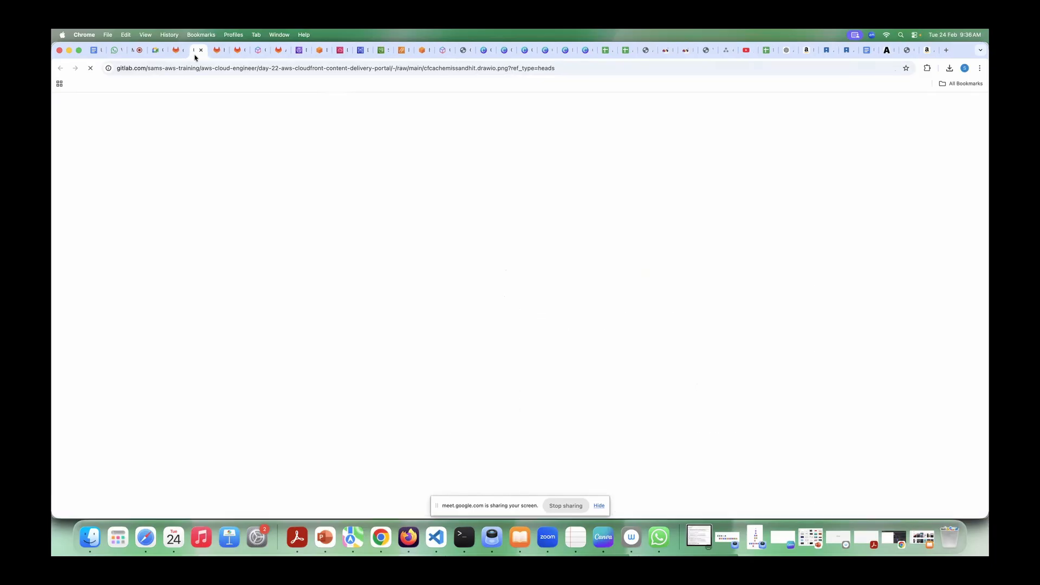
click(476, 231)
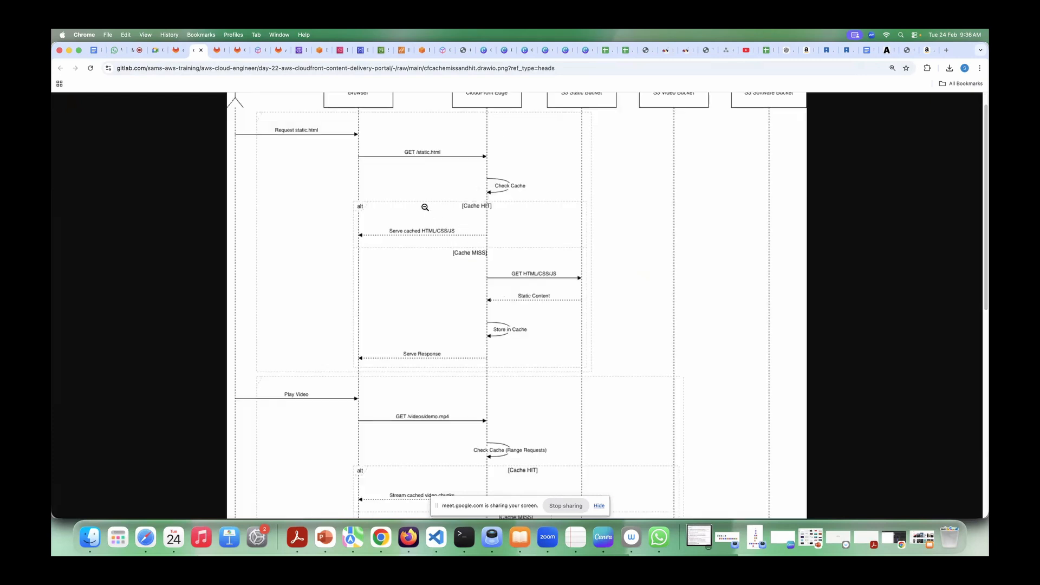
scroll(425, 207, up, 1)
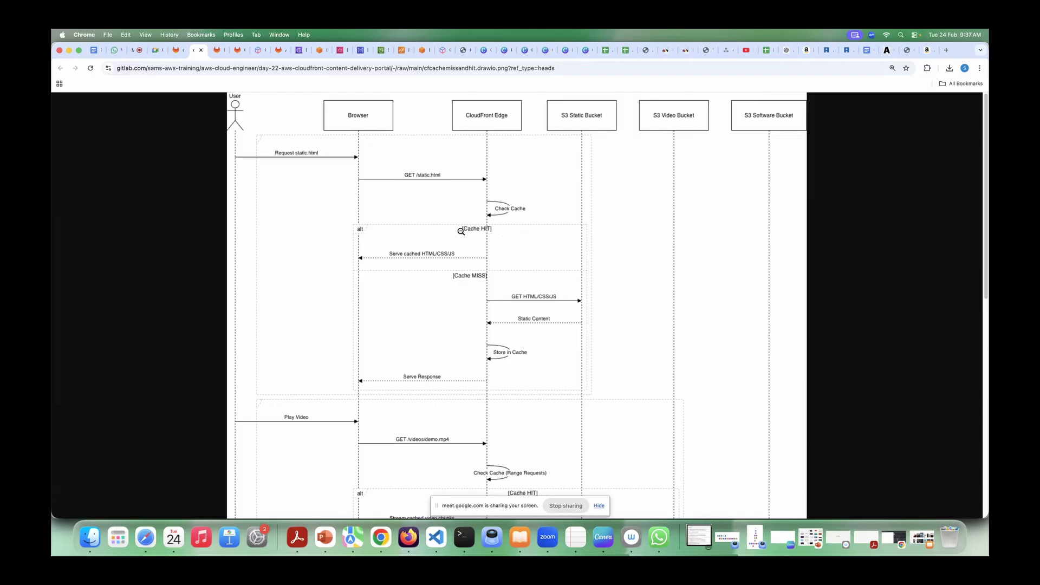
- Compare the X-Cache header of index.html with the CloudFront architecture diagram and the cache flow diagram
click(464, 52)
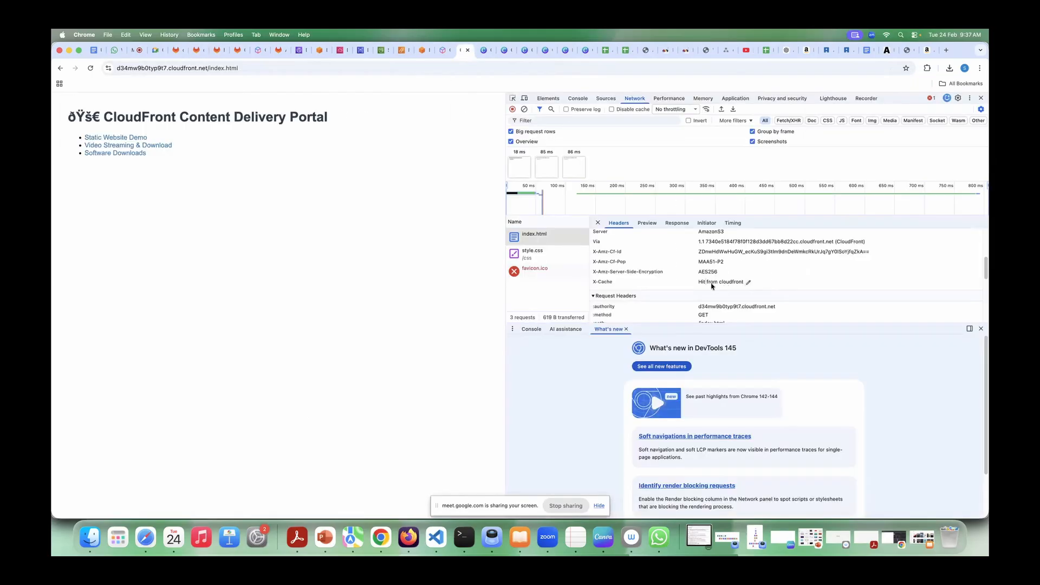
drag(695, 282, 744, 282)
click(235, 53)
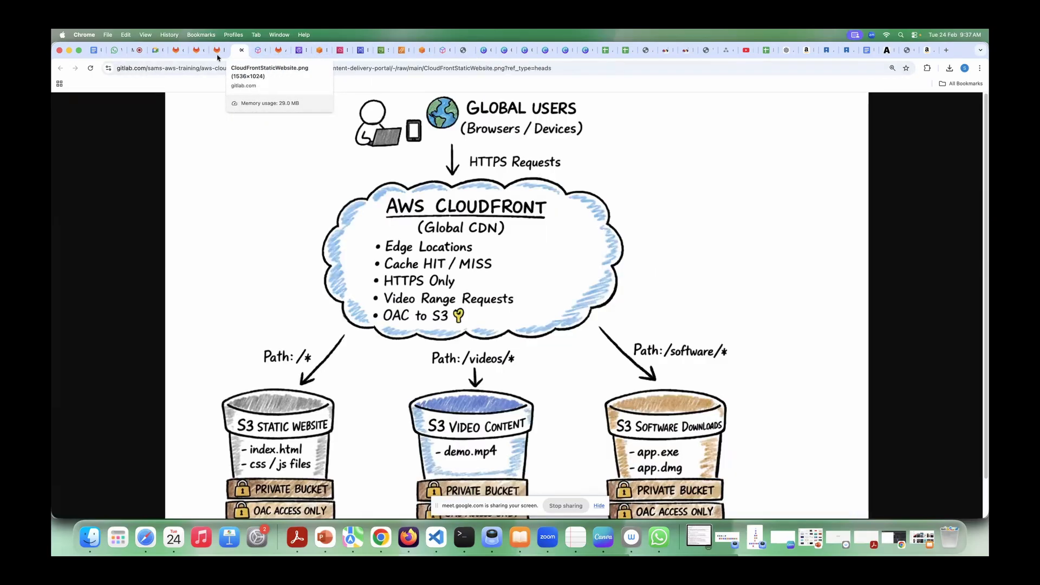
click(202, 54)
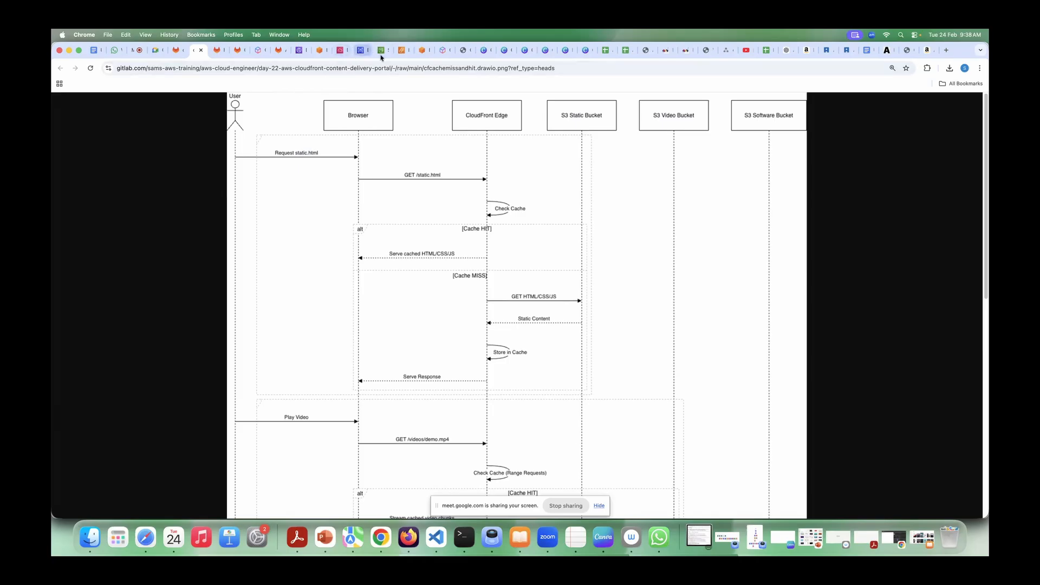
click(319, 50)
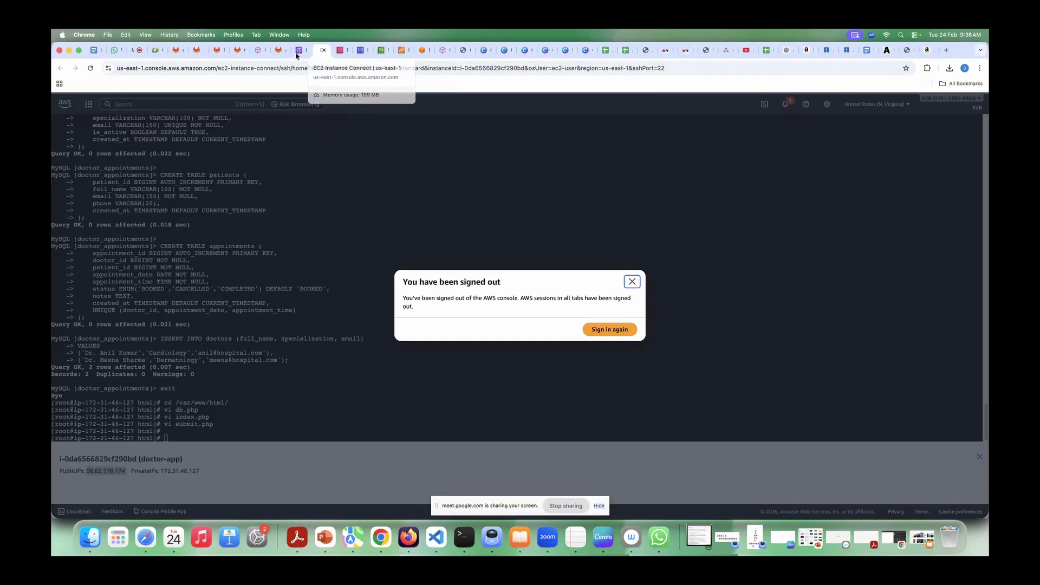
click(298, 50)
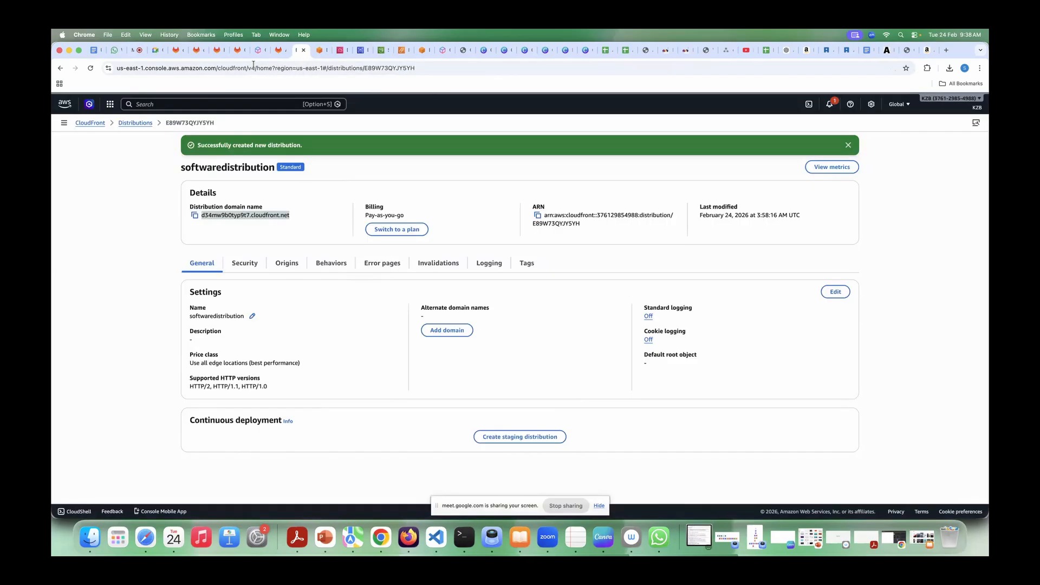
click(319, 50)
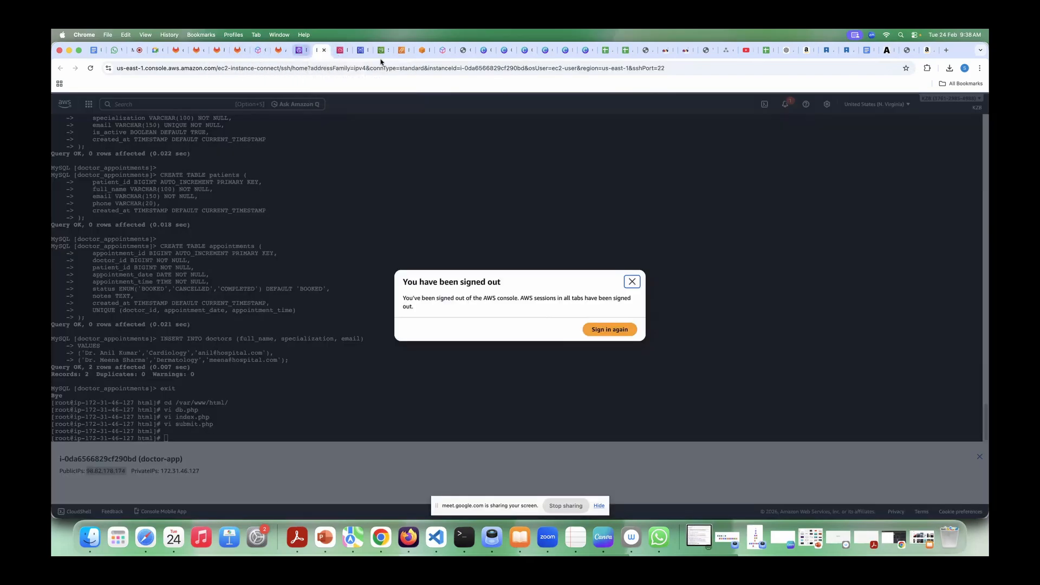
- Examine the X-Amz-Cf-Pop response header of the index.html request to identify the serving edge location
click(464, 51)
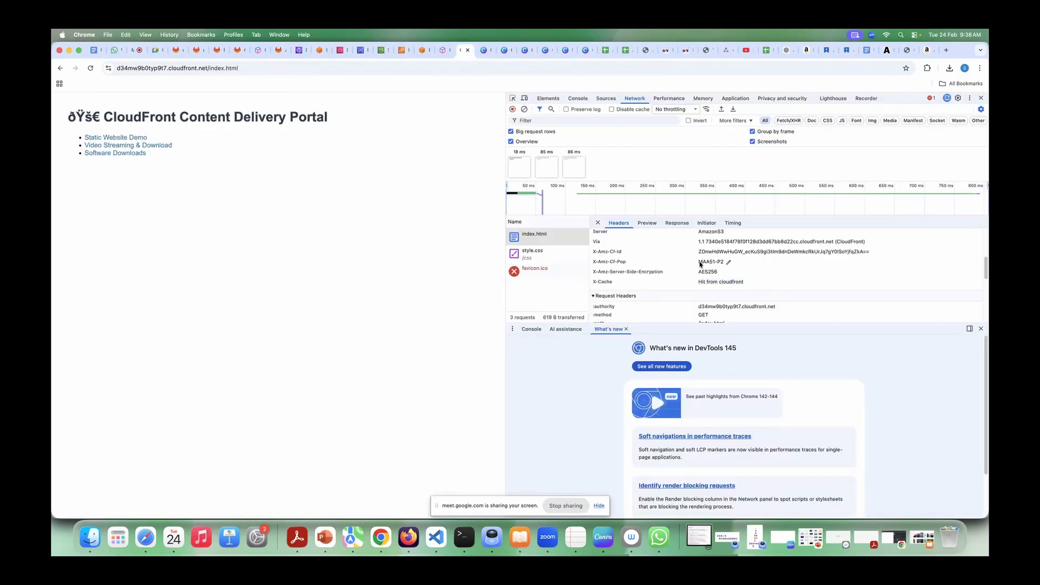
drag(704, 263, 698, 261)
drag(709, 263, 698, 262)
scroll(750, 274, up, 2)
scroll(751, 273, down, 1)
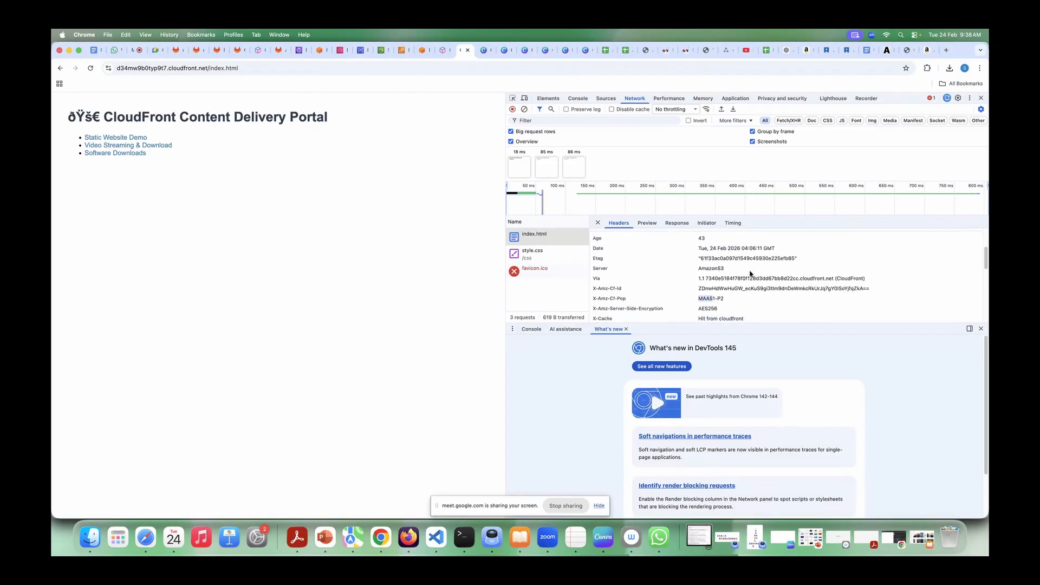
triple_click(699, 283)
drag(627, 281, 612, 282)
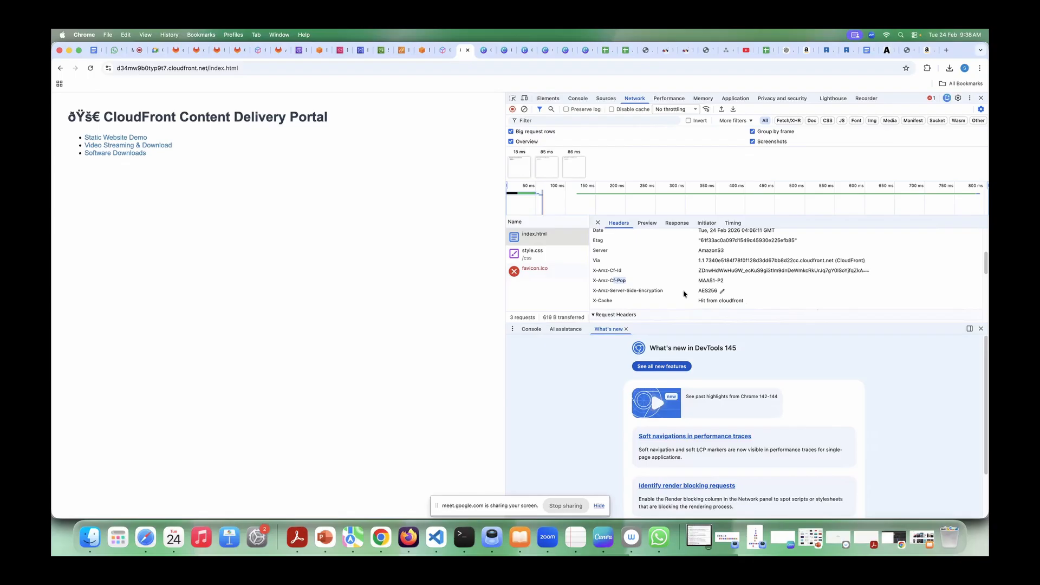
drag(627, 281, 608, 283)
triple_click(708, 283)
- Copy the Step 7 curl command from 1.1 Create AWS CloudFront Using S3 Backend.md and switch to Terminal
click(177, 50)
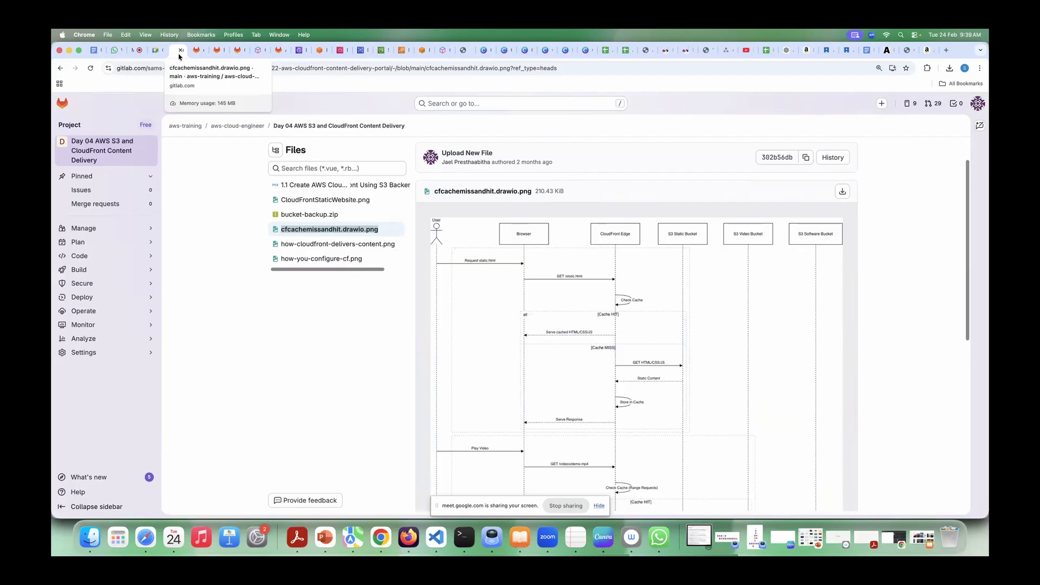
click(318, 186)
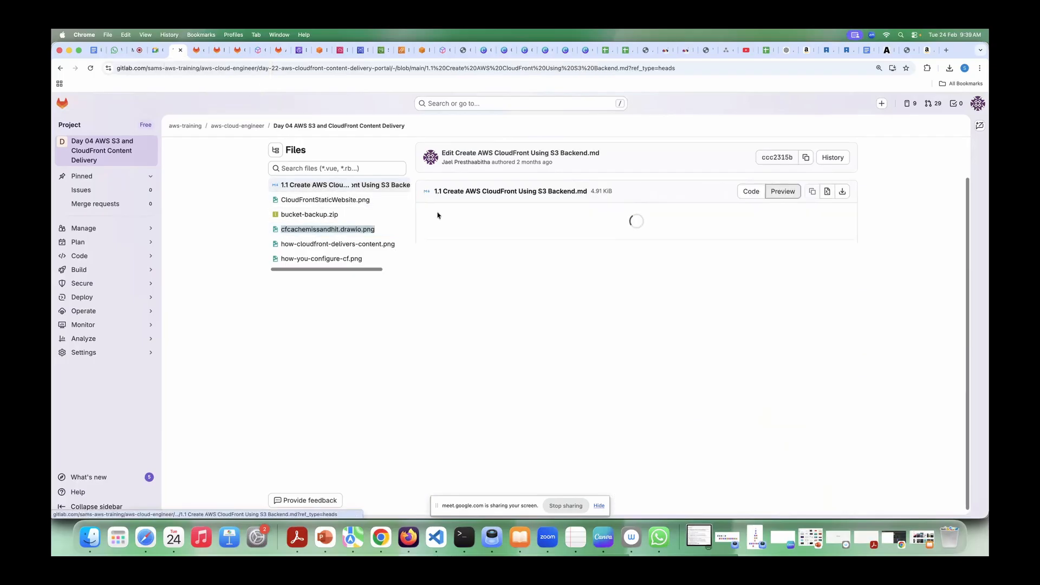
scroll(492, 328, down, 5)
scroll(492, 329, down, 20)
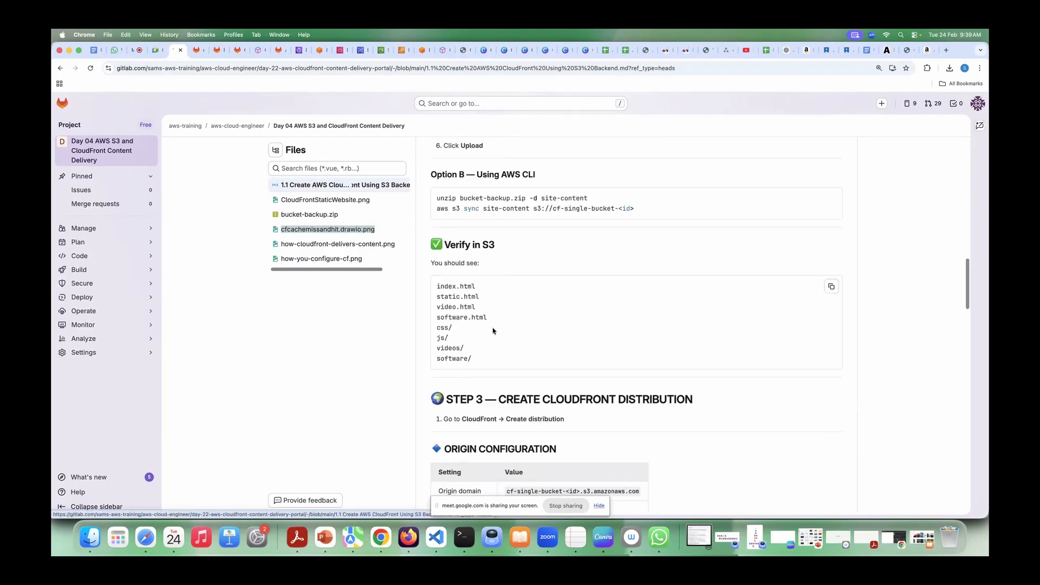
scroll(495, 327, up, 5)
scroll(542, 342, down, 3)
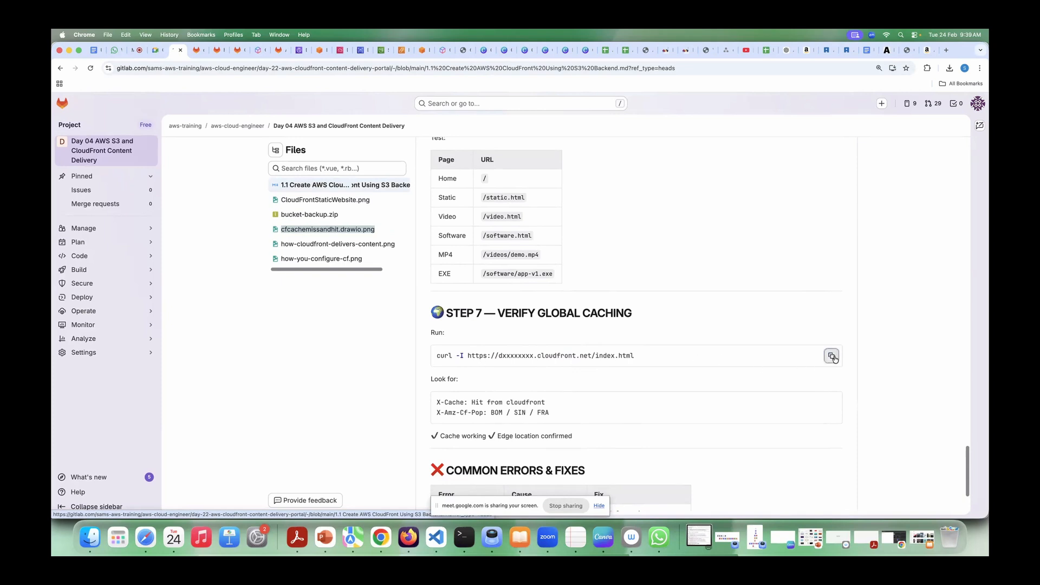
click(831, 355)
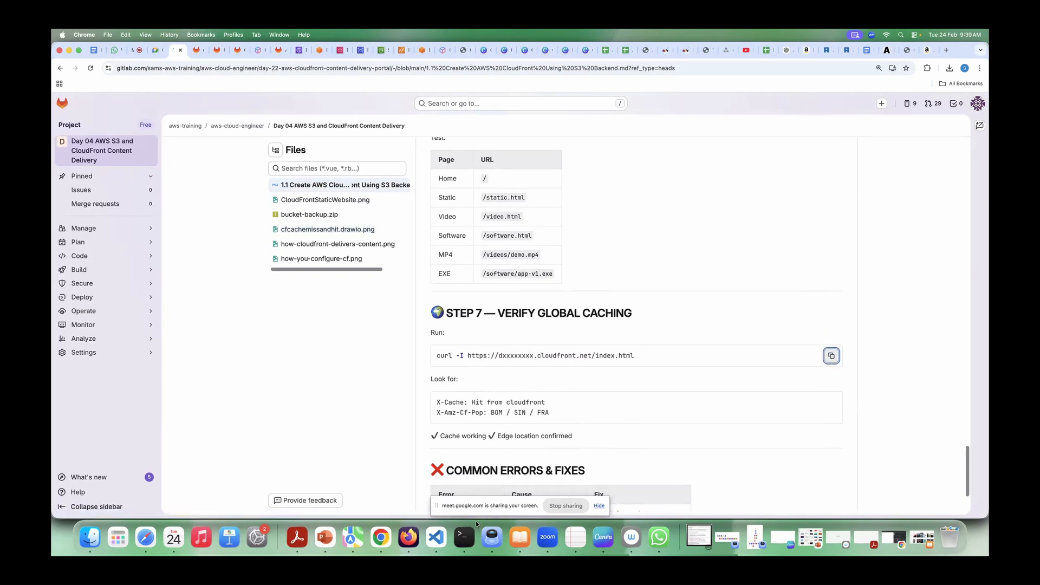
click(463, 537)
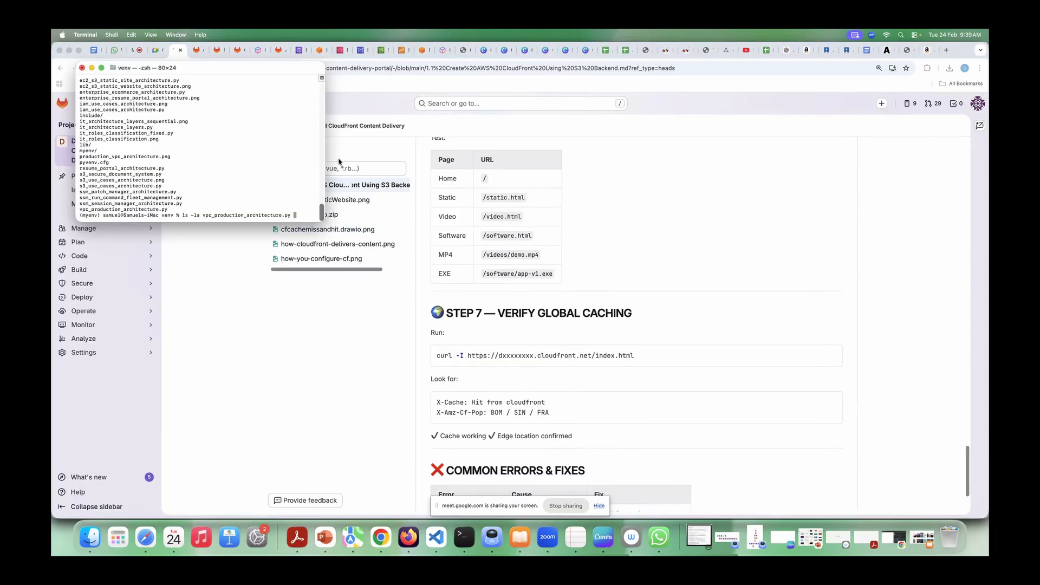
- Clear the pending ls command in Terminal and paste the copied Step 7 curl command at a fresh prompt
key(ctrl+u)
key(Return)
key(Return)
key(Return)
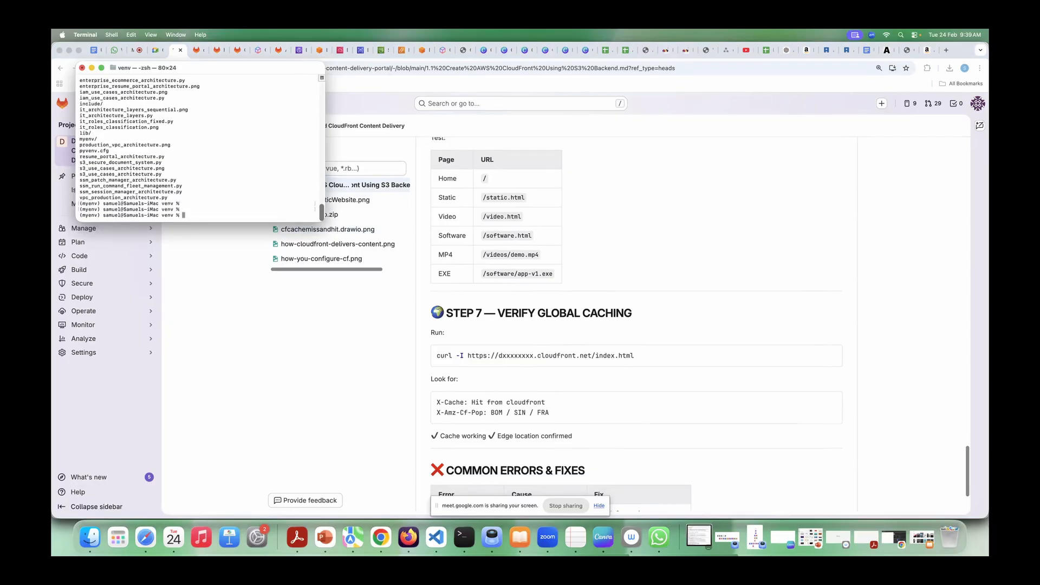
key(cmd+v)
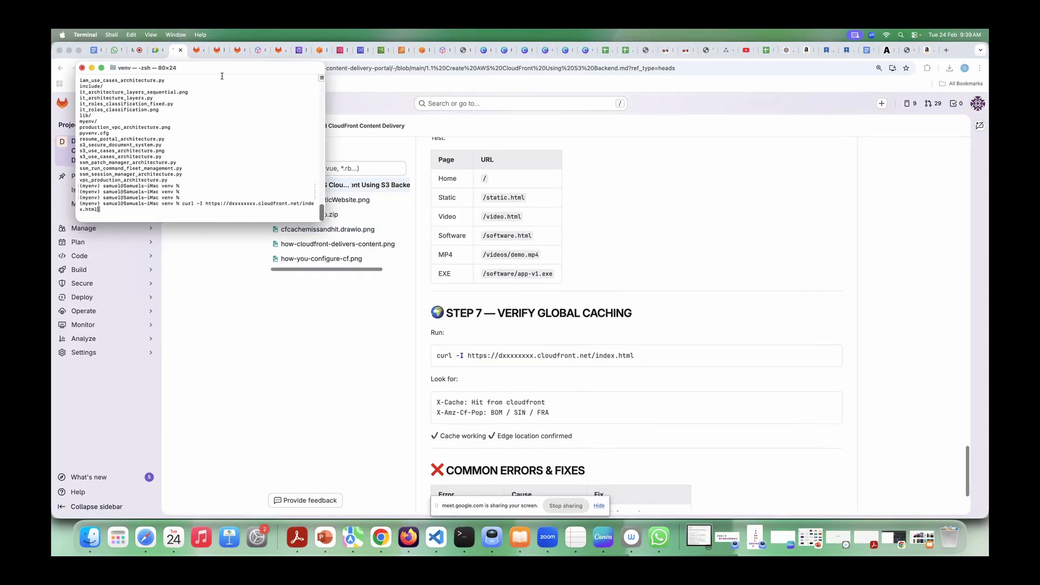
- Make the Terminal window full screen and enlarge its text by three levels
click(101, 68)
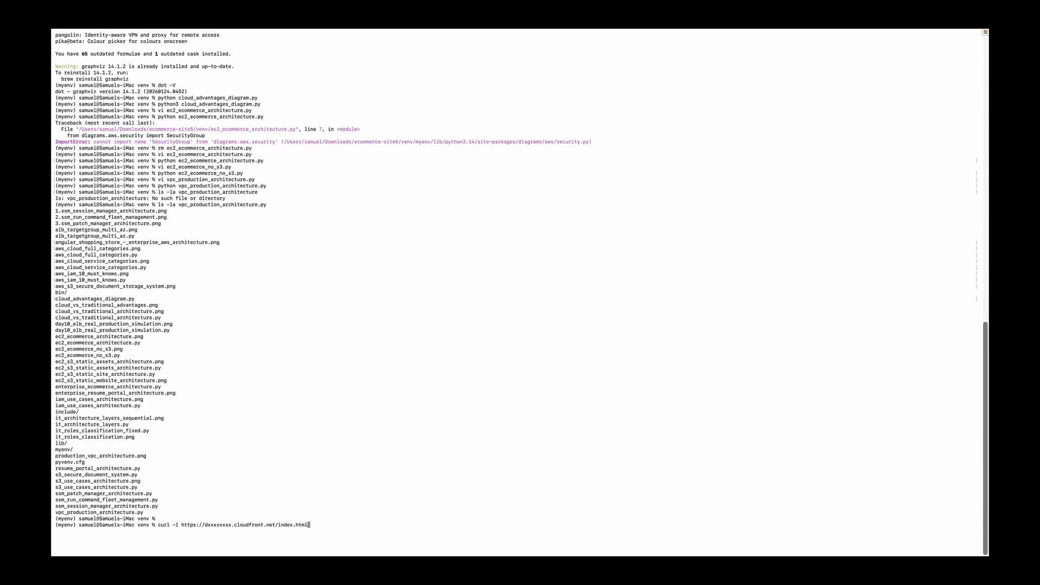
key(super+plus)
key(super+plus)
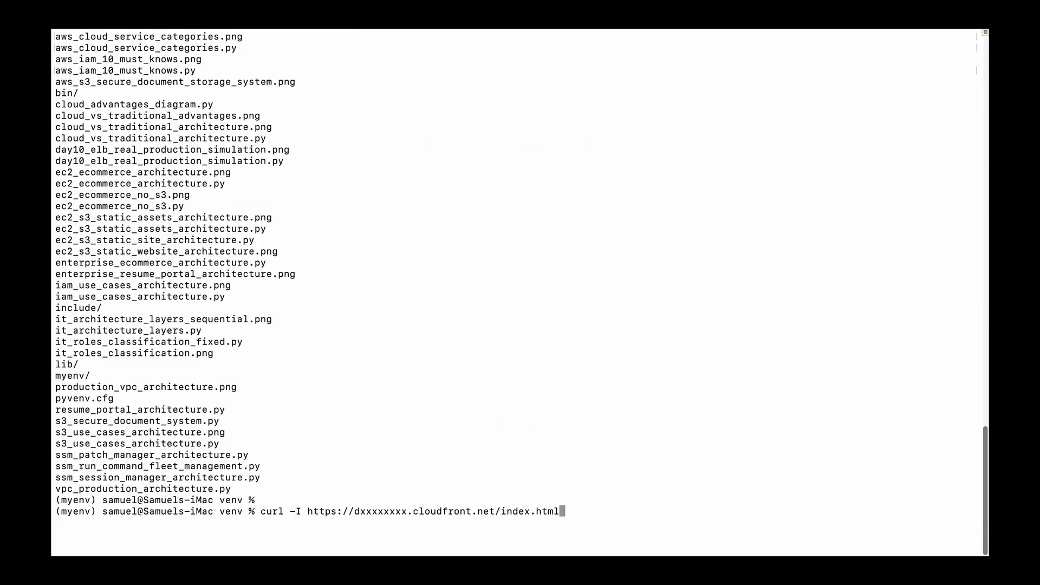
key(super+plus)
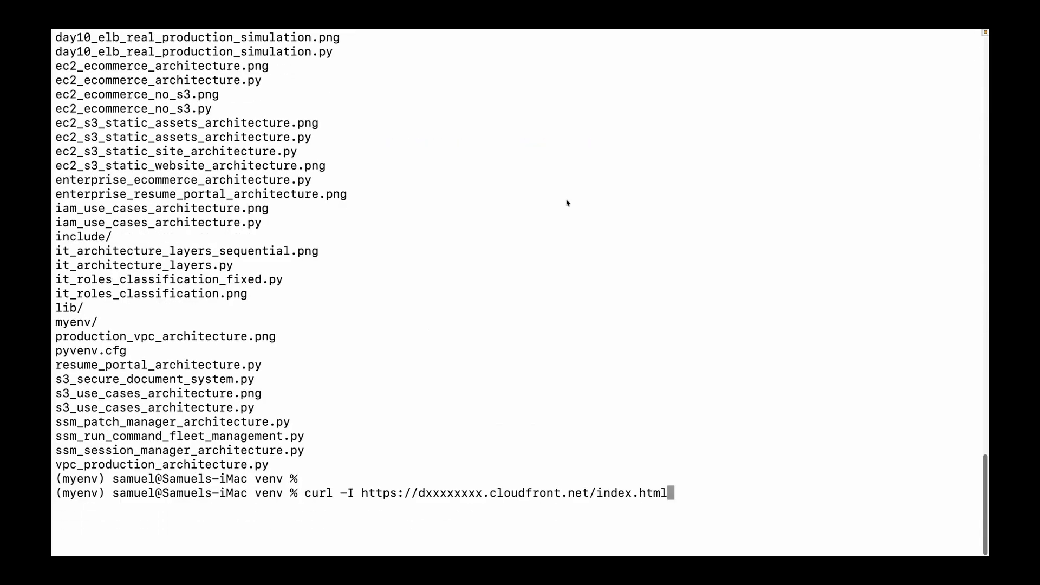
- Copy softwaredistribution's domain name from the CloudFront console and put it in place of the placeholder URL before /index.html in the curl command
key(super+Tab)
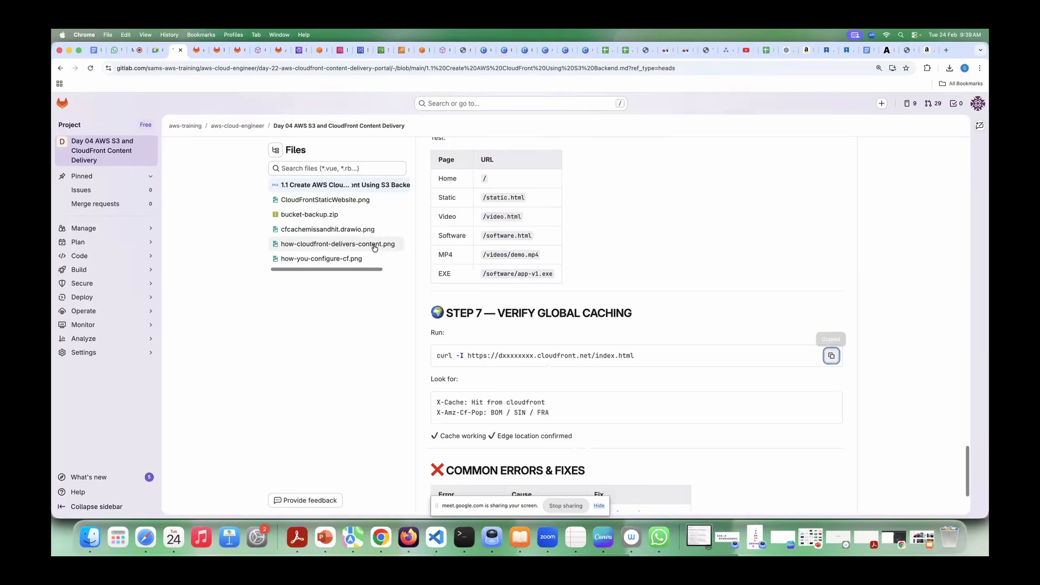
click(301, 49)
click(194, 215)
key(super+Tab)
key(Left)
key(Left)
key(Left)
key(Left)
key(Left)
key(Left)
key(Left)
key(Left)
key(Left)
key(Left)
key(Left)
key(BackSpace)
key(BackSpace)
key(BackSpace)
key(BackSpace)
key(BackSpace)
key(BackSpace)
key(BackSpace)
key(BackSpace)
key(BackSpace)
key(BackSpace)
key(BackSpace)
key(BackSpace)
key(BackSpace)
key(BackSpace)
key(BackSpace)
key(BackSpace)
key(BackSpace)
key(BackSpace)
key(BackSpace)
key(BackSpace)
key(BackSpace)
key(BackSpace)
key(BackSpace)
key(BackSpace)
key(BackSpace)
key(BackSpace)
key(BackSpace)
key(BackSpace)
key(BackSpace)
key(BackSpace)
key(BackSpace)
key(super+v)
key(Left)
key(Left)
key(Left)
key(Left)
key(Left)
key(Left)
key(Left)
key(Left)
key(Left)
key(Left)
key(Left)
key(Left)
key(Left)
key(Left)
key(Left)
key(Left)
key(Left)
key(Left)
key(Left)
key(Left)
key(Left)
key(Left)
key(Left)
key(Left)
key(Left)
key(Left)
key(Left)
key(Left)
key(Left)
text(http://)
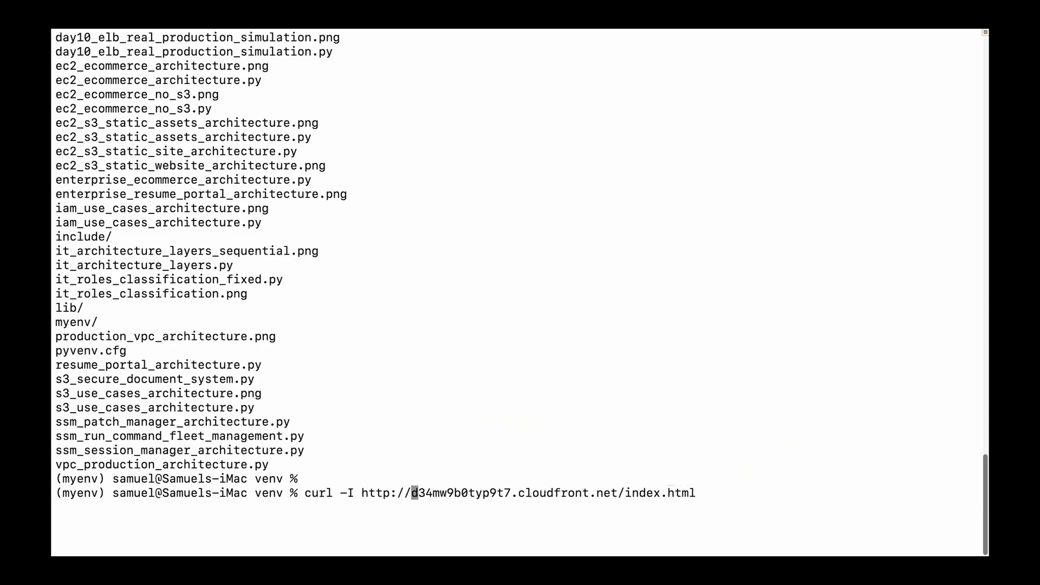
key(Left)
key(Left)
key(Left)
text(s)
key(Right)
key(Right)
key(Right)
key(Right)
key(Right)
key(Right)
key(Return)
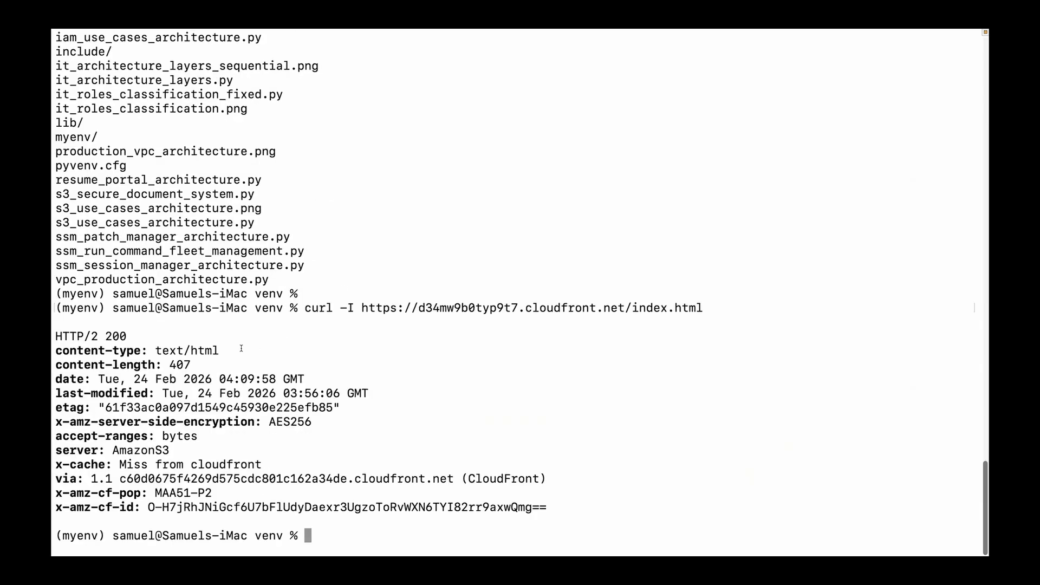
- Examine the x-cache and x-amz-cf-pop headers in the first curl response
drag(305, 308, 709, 310)
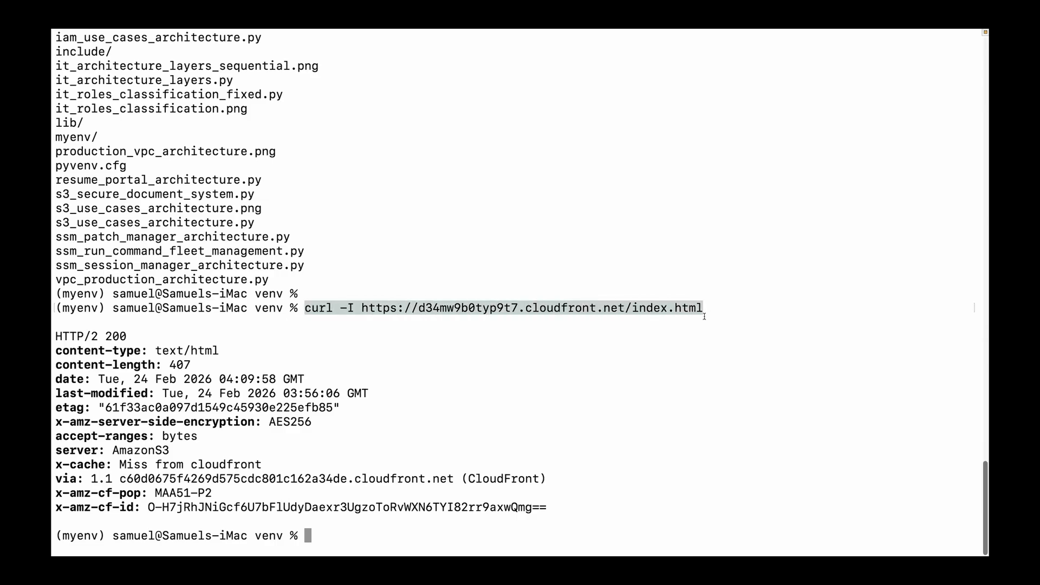
drag(120, 464, 263, 464)
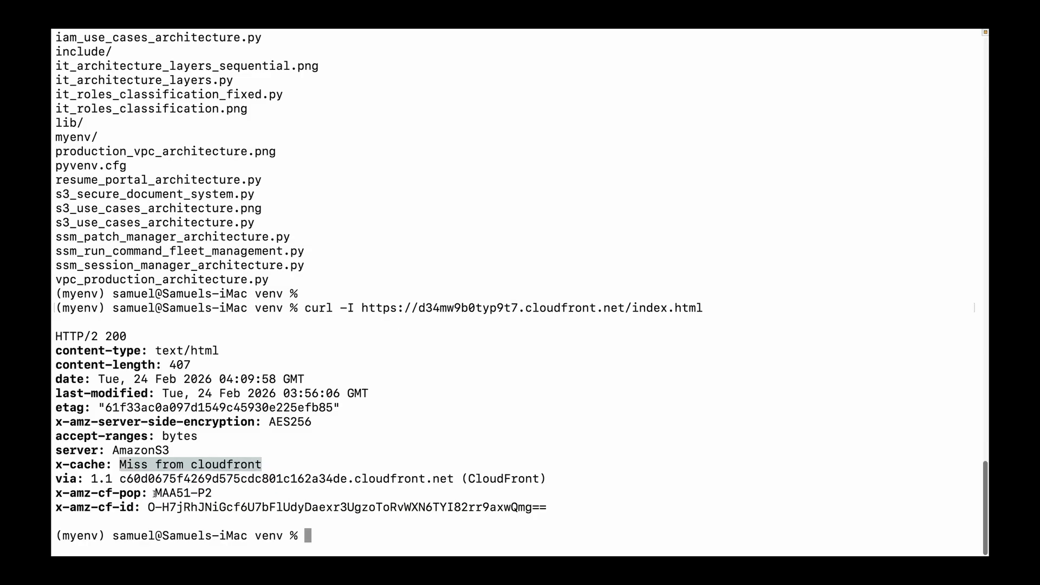
drag(155, 493, 236, 492)
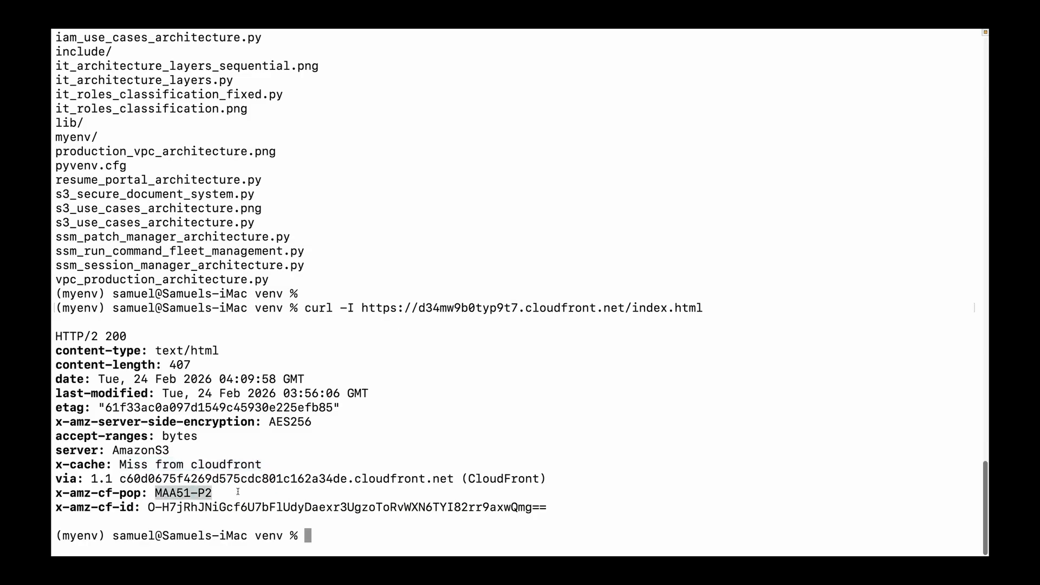
- Run the same curl header request for index.html a second time in Terminal
click(598, 487)
key(Up)
key(Return)
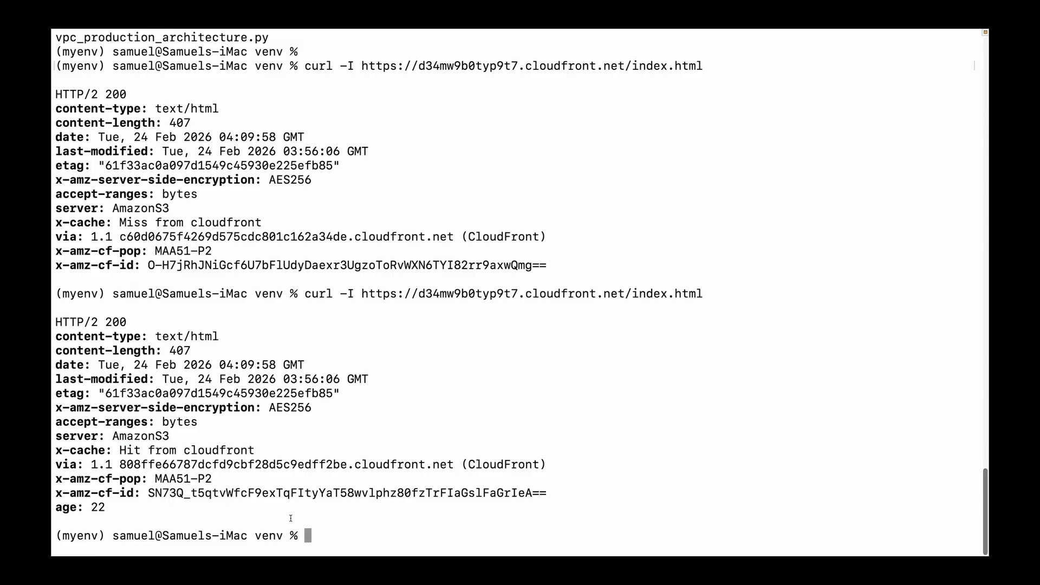
- Compare the x-cache values of the two curl responses and check the second response's x-amz-cf-pop header
drag(120, 451, 254, 450)
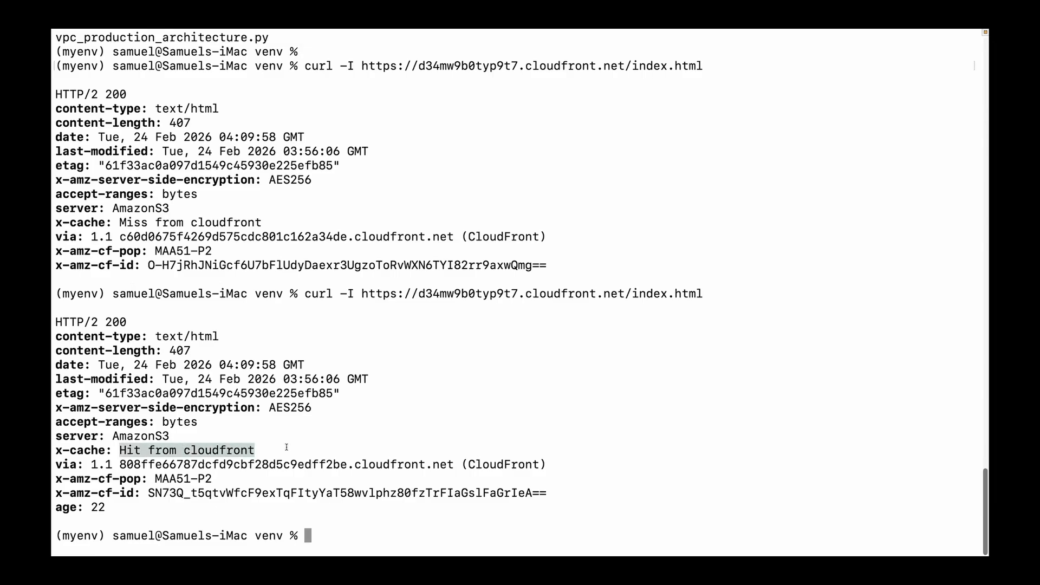
drag(120, 222, 266, 219)
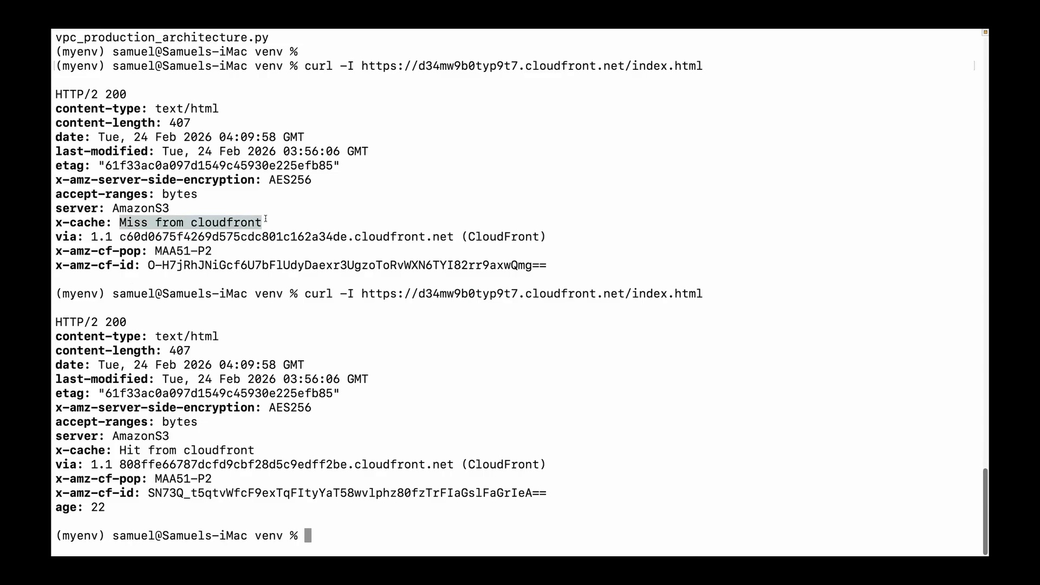
drag(120, 450, 256, 451)
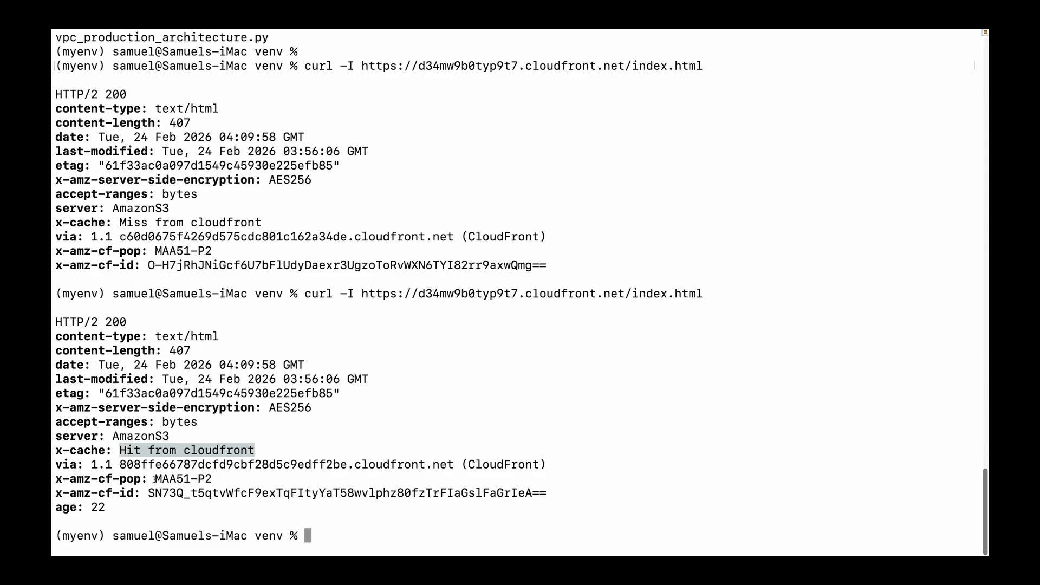
drag(155, 479, 230, 481)
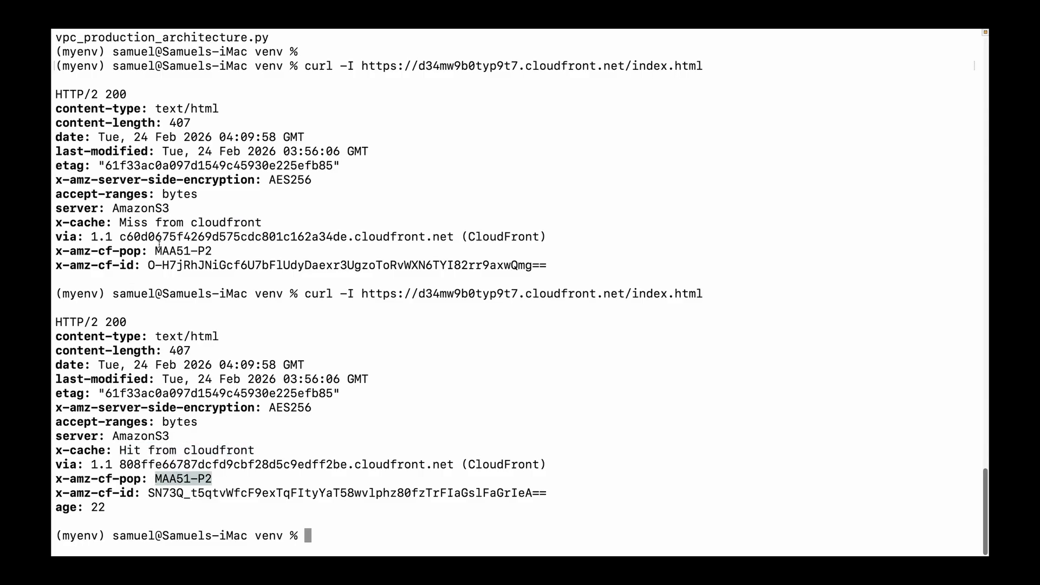
- Take Terminal out of full screen, switch back to Chrome and open the EC2 console
mouse_move(116, 30)
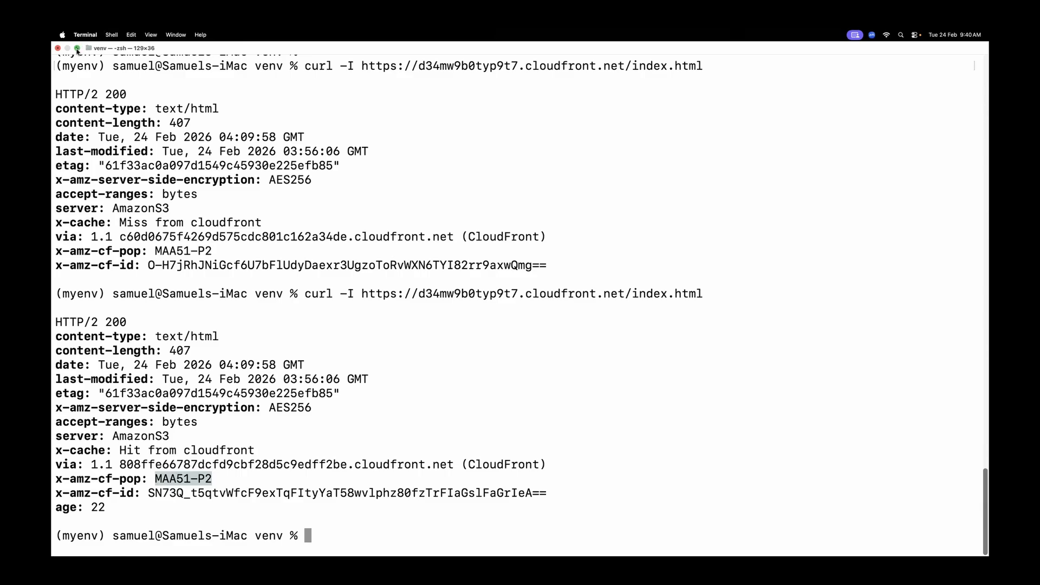
click(77, 51)
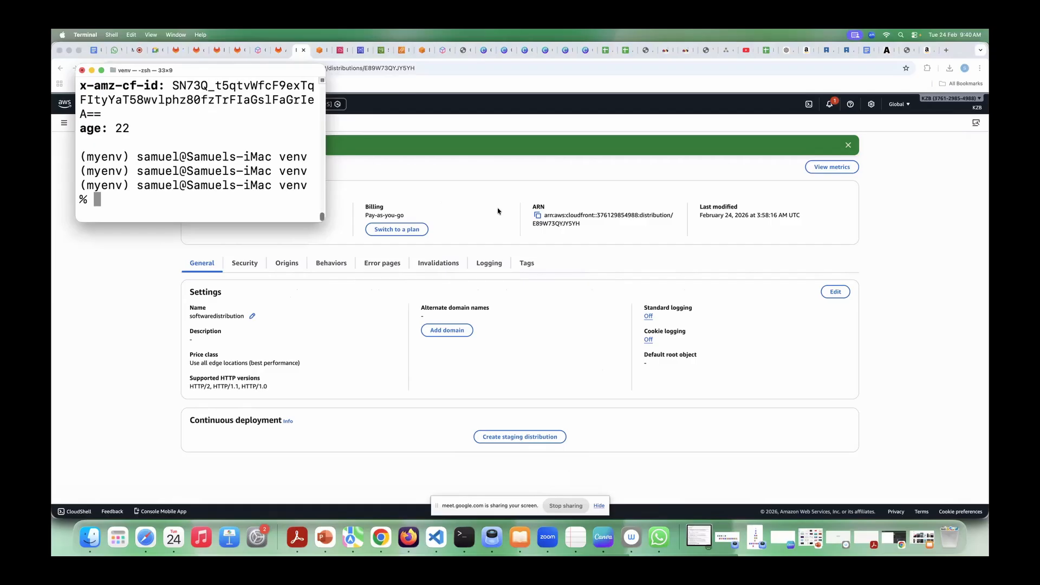
click(497, 210)
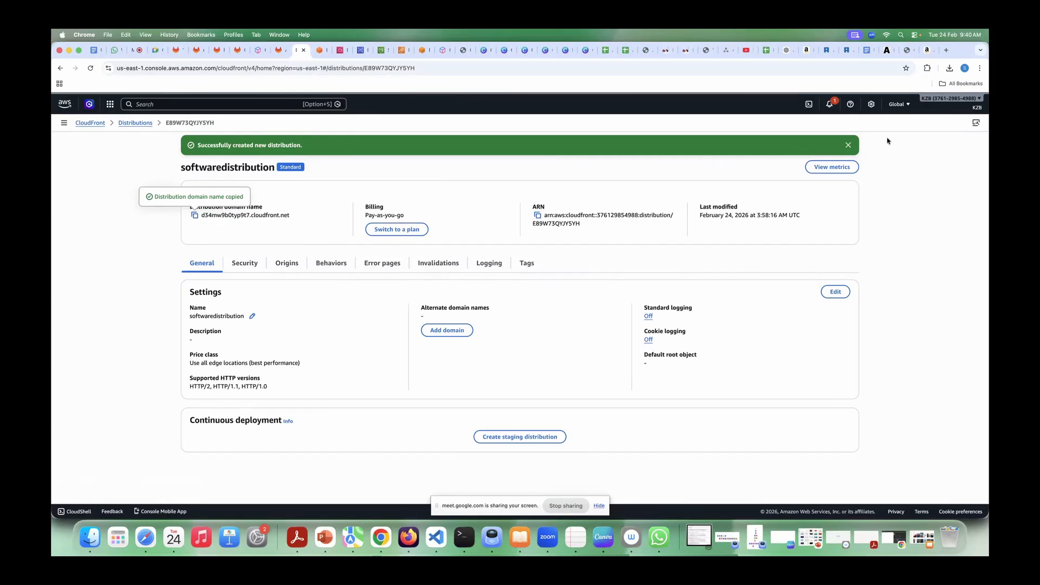
click(171, 105)
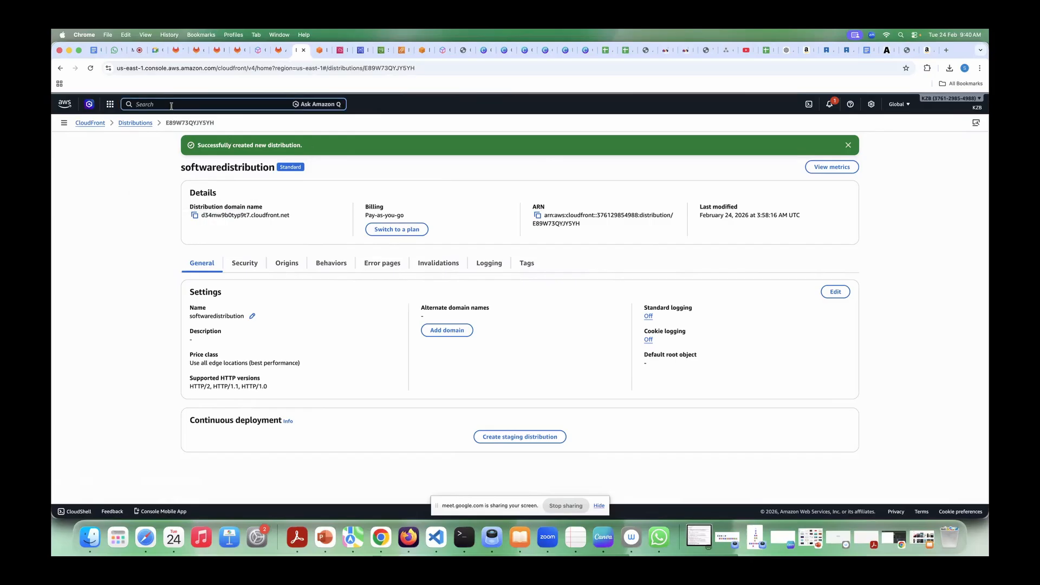
text(ec2)
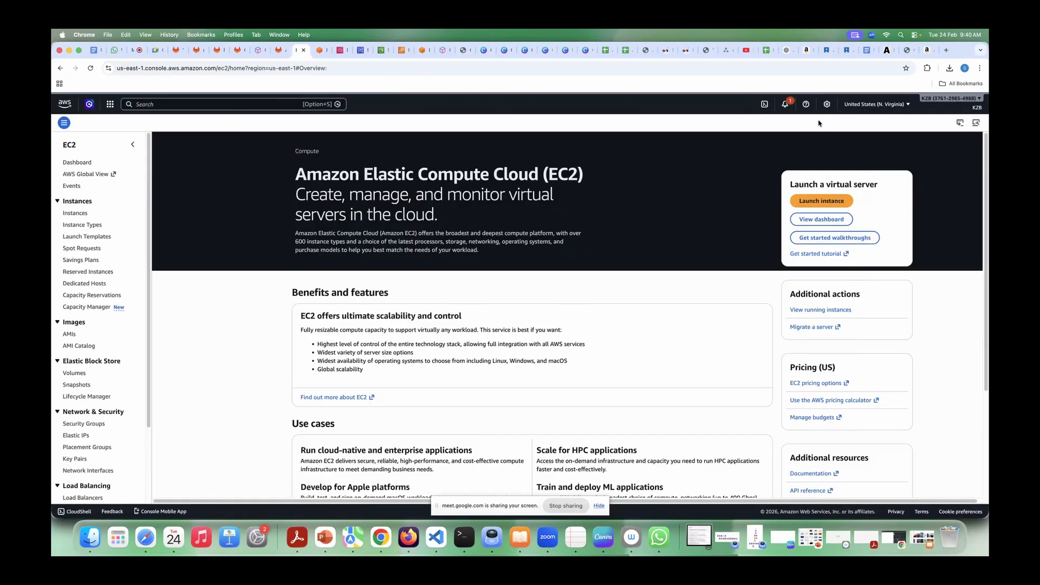
- Switch the AWS region to Asia Pacific (Tokyo) and launch CloudShell there
click(858, 105)
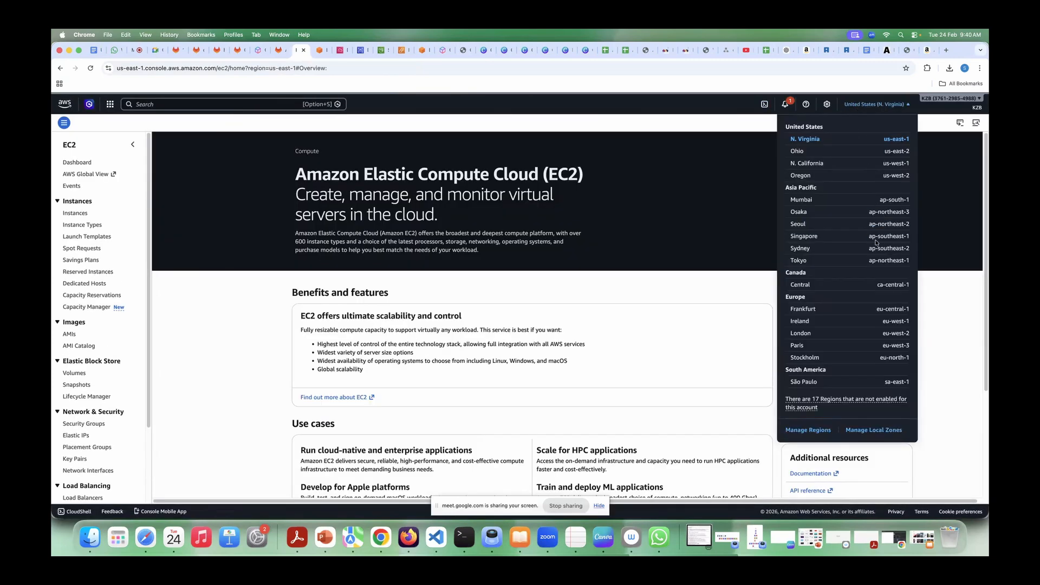
click(808, 260)
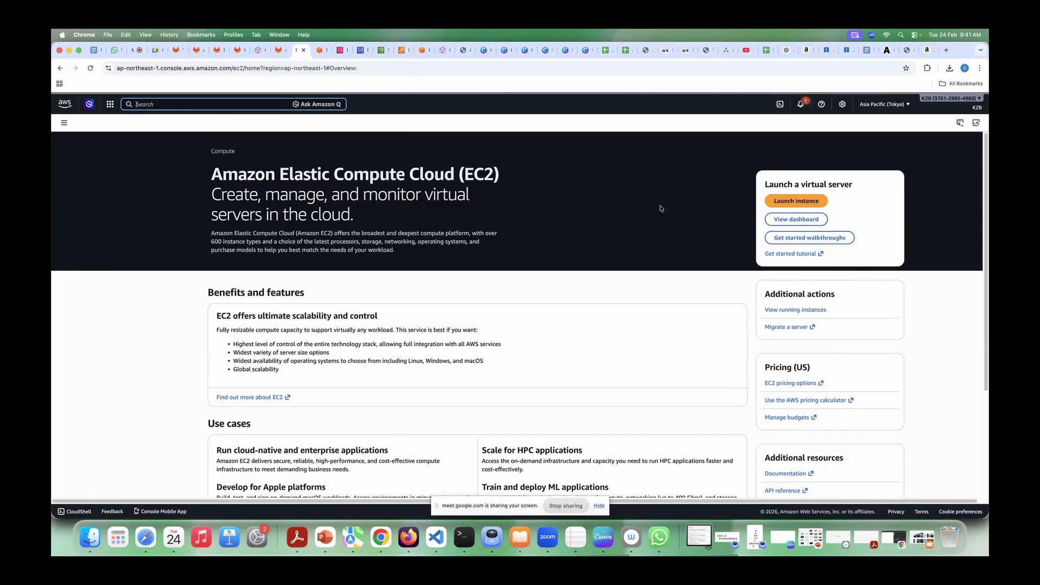
click(780, 105)
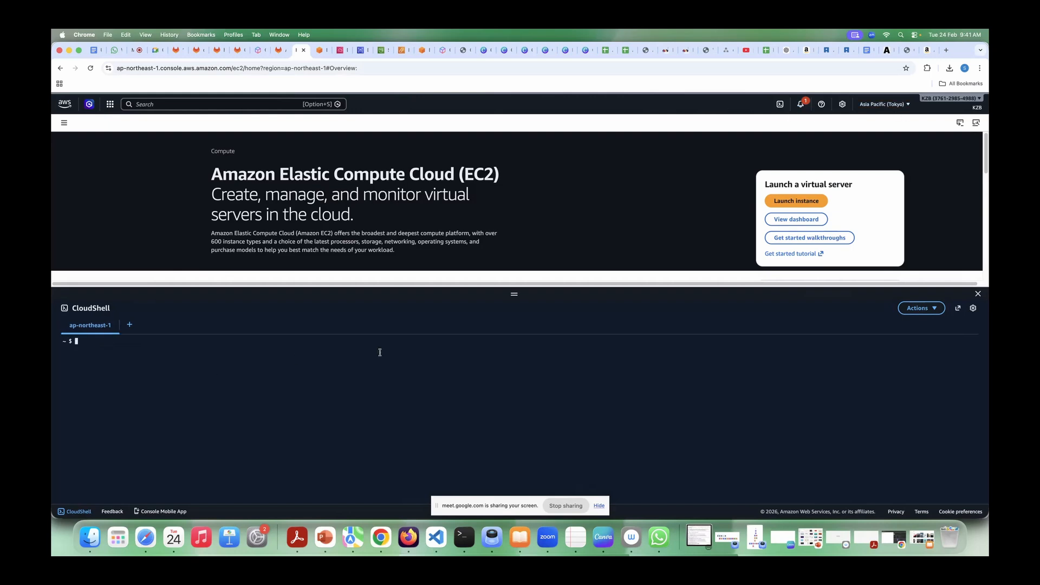
key(super+v)
key(BackSpace)
key(BackSpace)
key(BackSpace)
key(BackSpace)
key(BackSpace)
key(BackSpace)
key(BackSpace)
key(BackSpace)
key(BackSpace)
key(BackSpace)
key(BackSpace)
key(BackSpace)
key(BackSpace)
key(BackSpace)
key(BackSpace)
key(BackSpace)
key(BackSpace)
key(BackSpace)
key(BackSpace)
key(BackSpace)
key(BackSpace)
key(BackSpace)
key(BackSpace)
key(BackSpace)
key(BackSpace)
key(BackSpace)
key(BackSpace)
key(BackSpace)
key(BackSpace)
- Switch to Terminal, issue the index.html curl request again and copy the full command
click(464, 537)
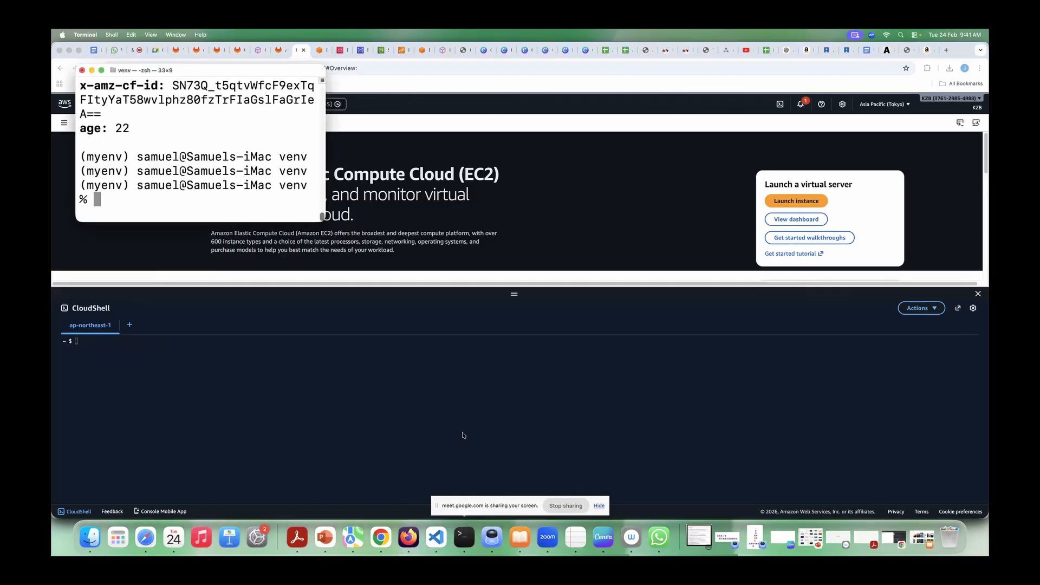
key(super+v)
key(Return)
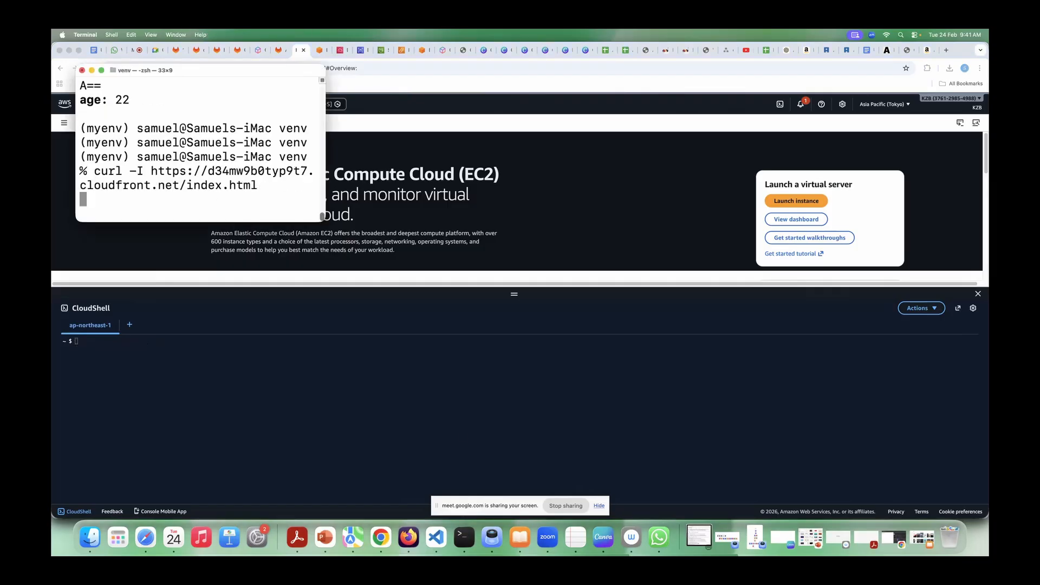
drag(255, 185, 96, 171)
key(super+c)
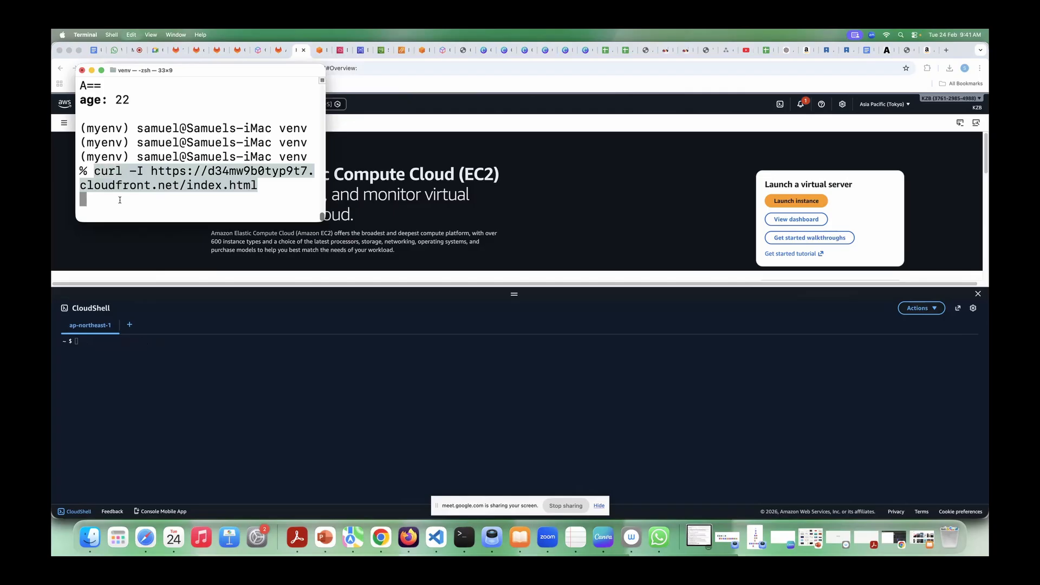
- Run the copied curl command for index.html in the Tokyo CloudShell
click(272, 356)
key(super+v)
key(Return)
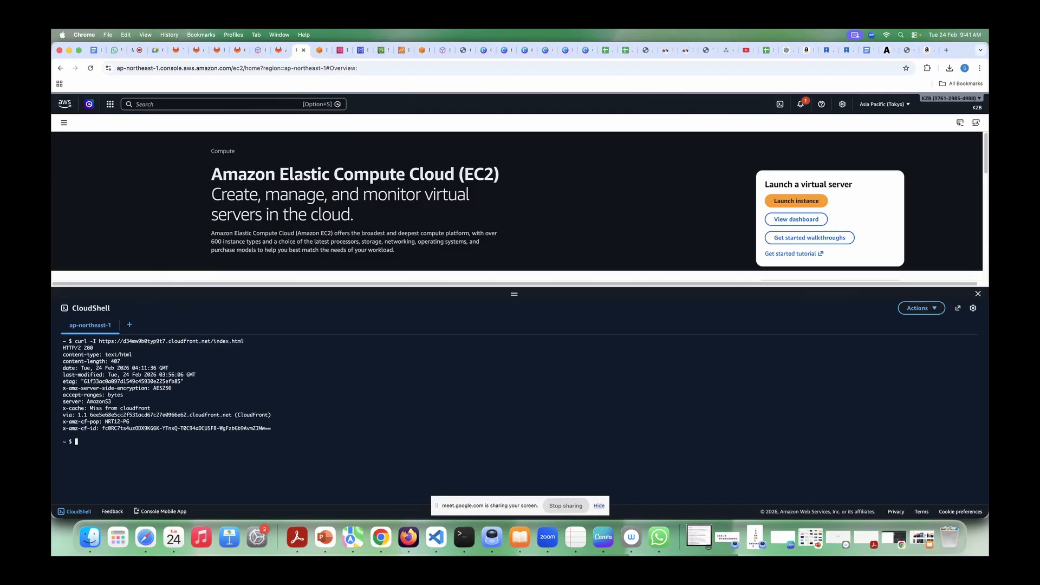
- Examine the x-cache and x-amz-cf-pop headers of the response received in the Tokyo CloudShell
drag(88, 410, 186, 407)
click(128, 421)
drag(81, 421, 140, 421)
click(143, 422)
drag(89, 408, 151, 409)
- Repeat the curl -I request for index.html on the CloudFront domain in the Tokyo CloudShell
click(272, 417)
key(Up)
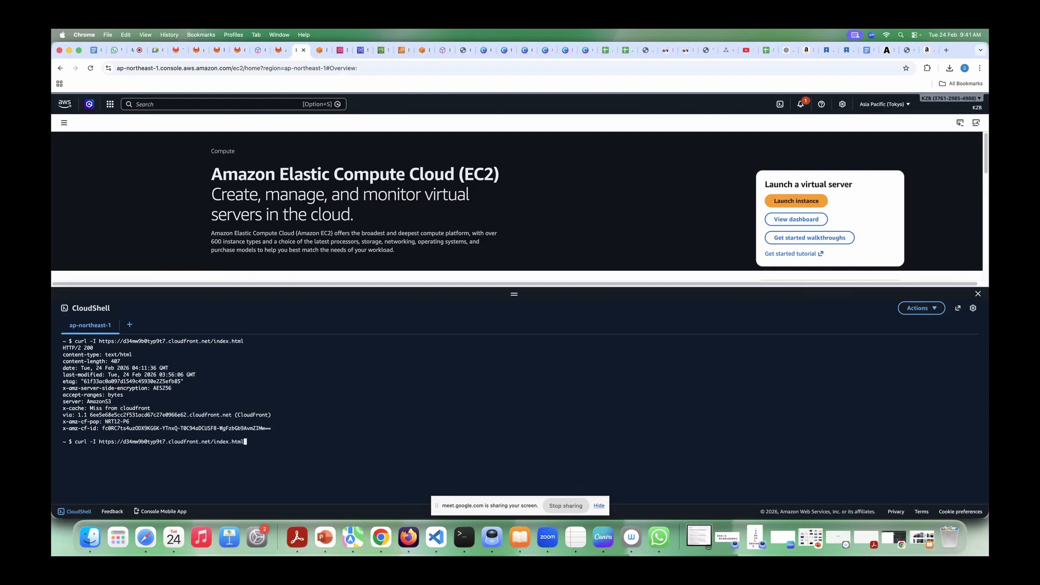
key(Return)
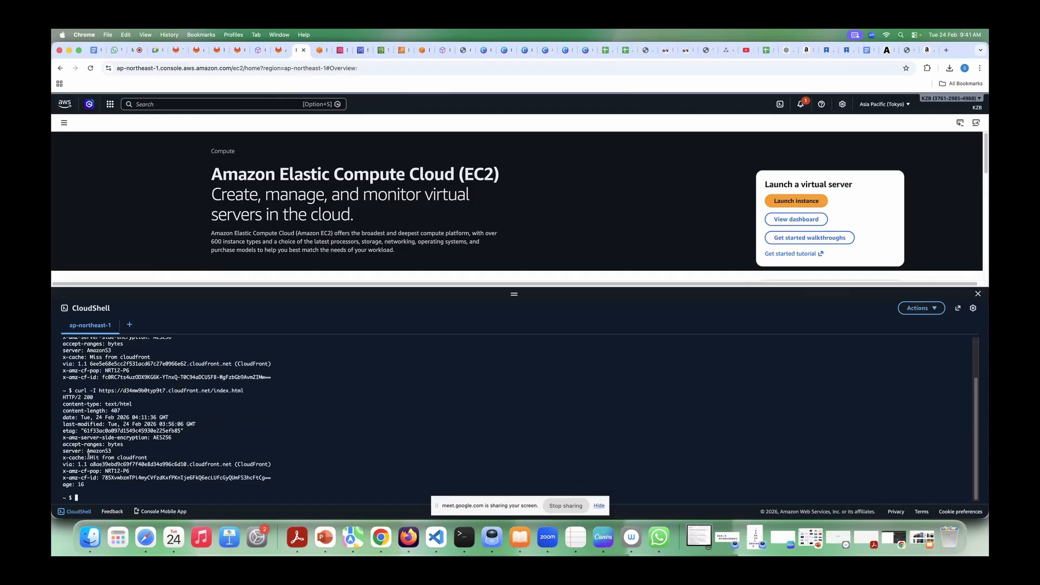
- Examine the x-cache and x-amz-cf-pop headers in the response to the repeated CloudShell request
drag(90, 456, 154, 455)
drag(102, 472, 145, 471)
click(505, 223)
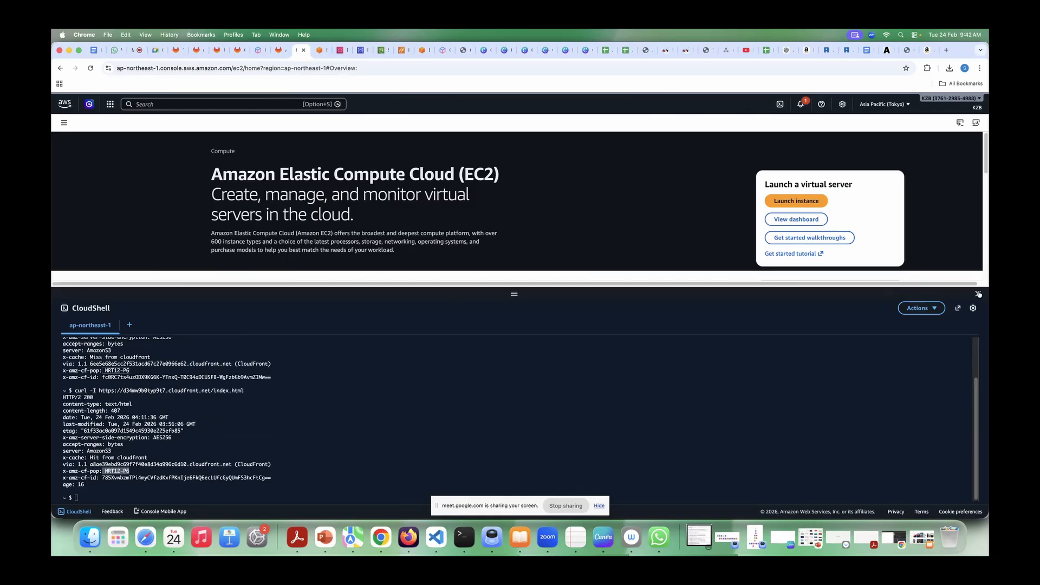